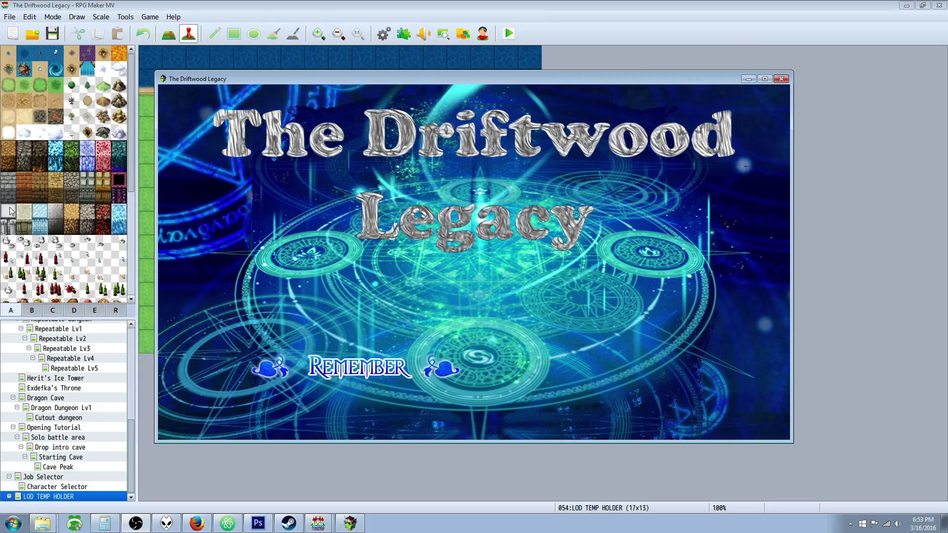
Cycle left and right through the playtest's title menu options, such as New Story and Fade Away
key(Right)
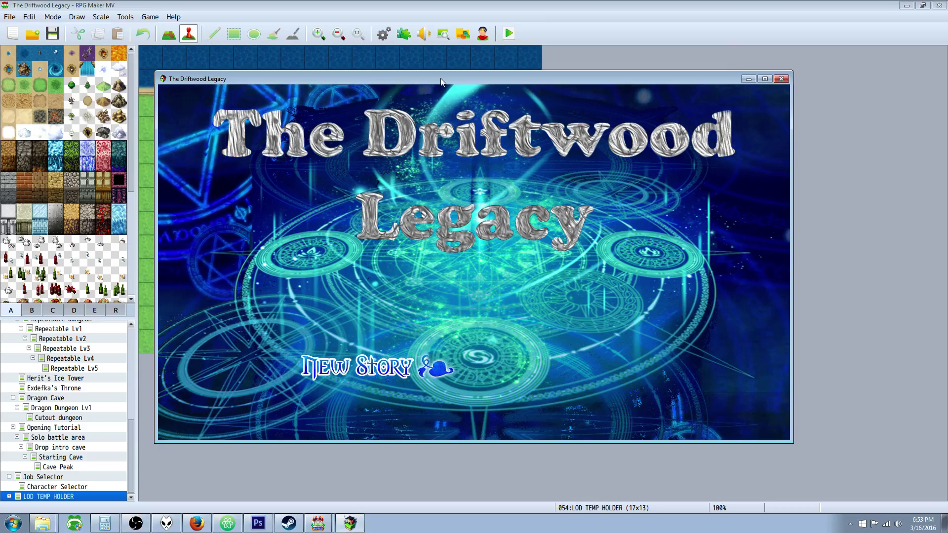
key(Left)
key(Right)
key(Right)
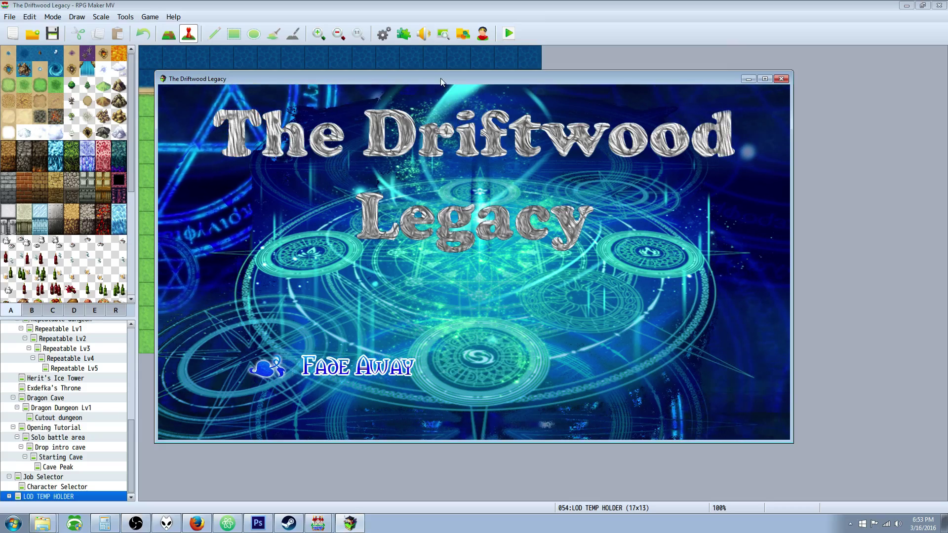
key(Left)
key(Left)
key(Left)
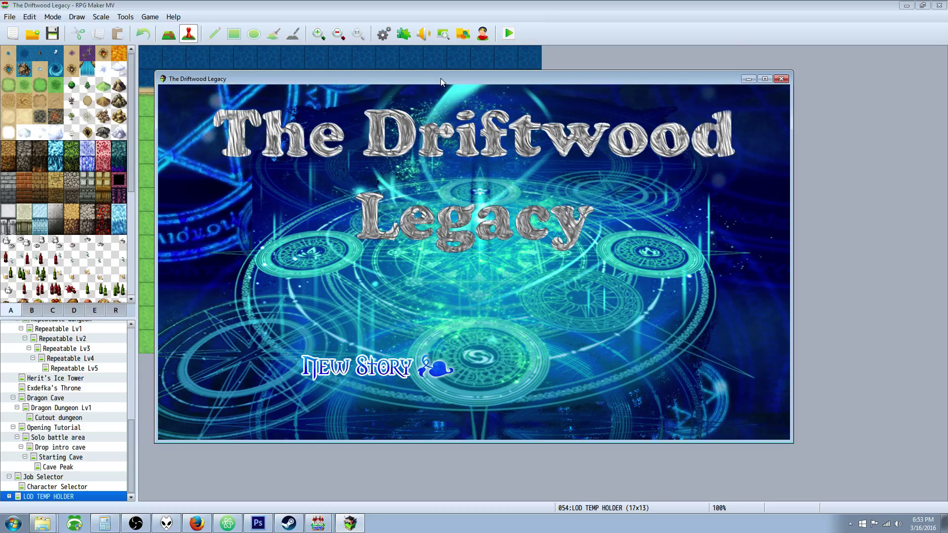
key(Right)
key(Right)
key(Right)
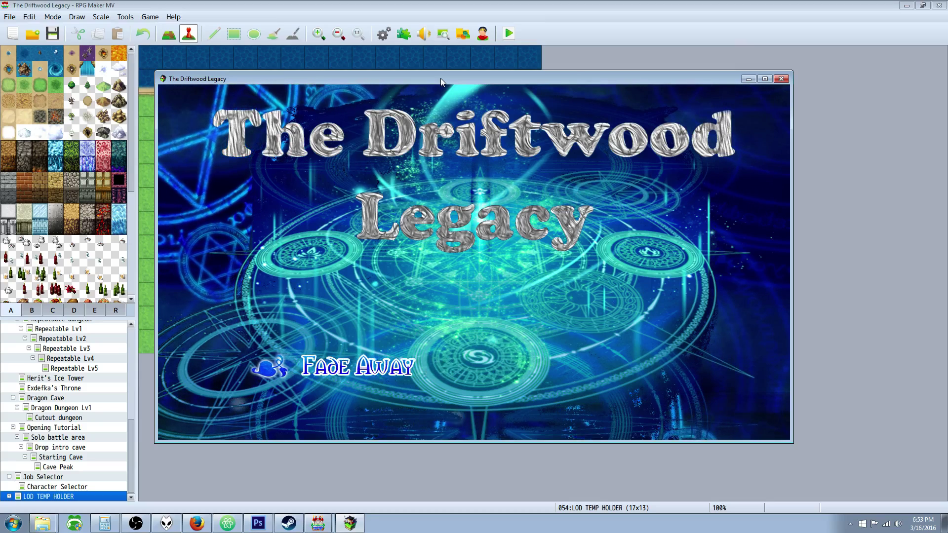
key(Left)
key(Left)
key(Left)
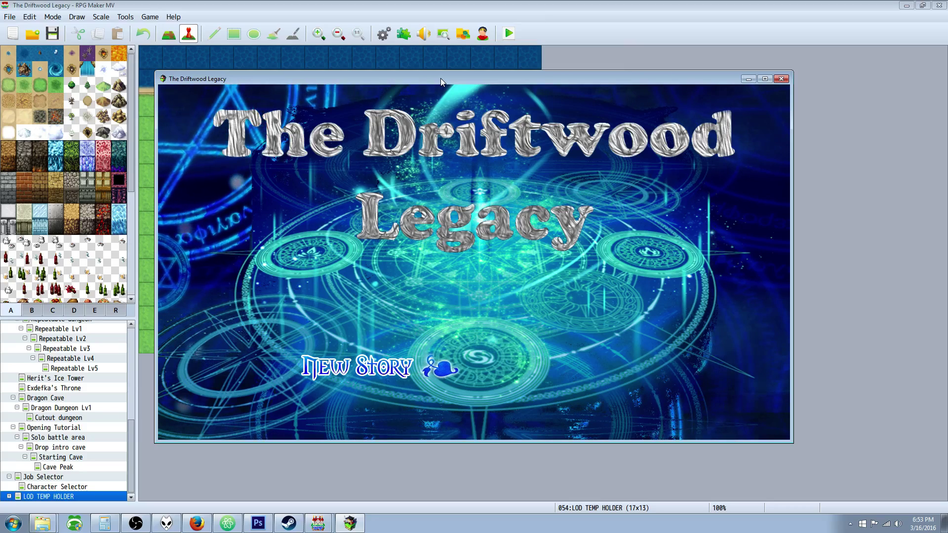
key(Right)
key(Right)
key(Left)
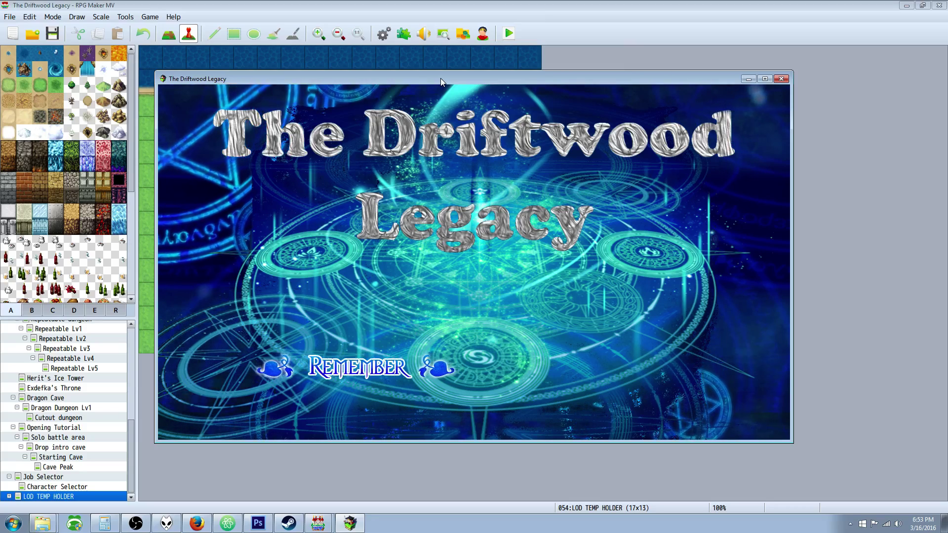
key(Left)
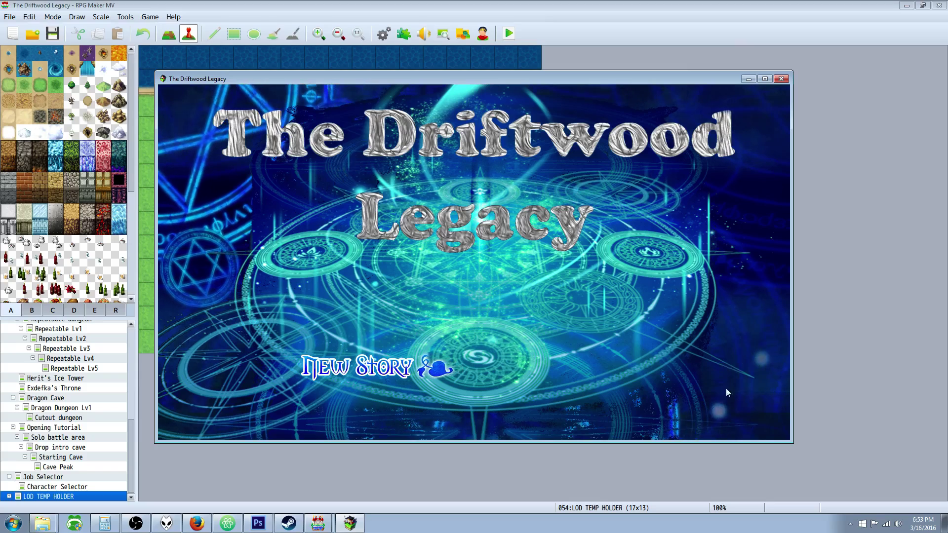
key(Right)
key(Right)
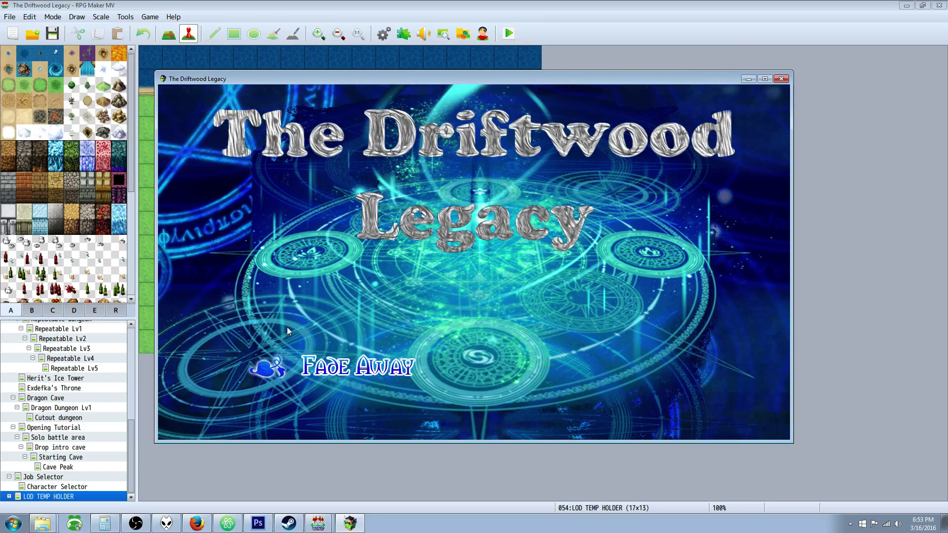
key(Left)
key(Left)
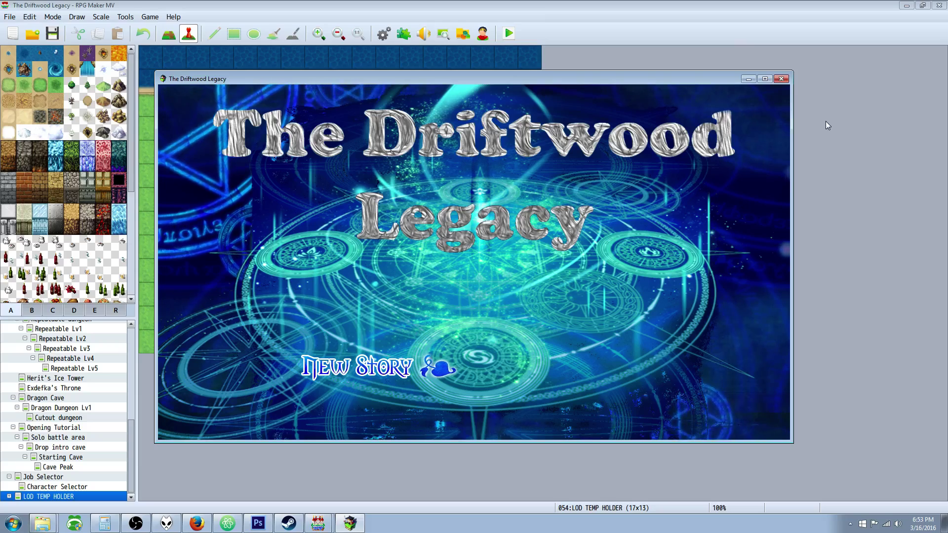
Close the playtest and review SOUL_MV Animated Title's Title 1/Title 2 images without changing them
click(781, 79)
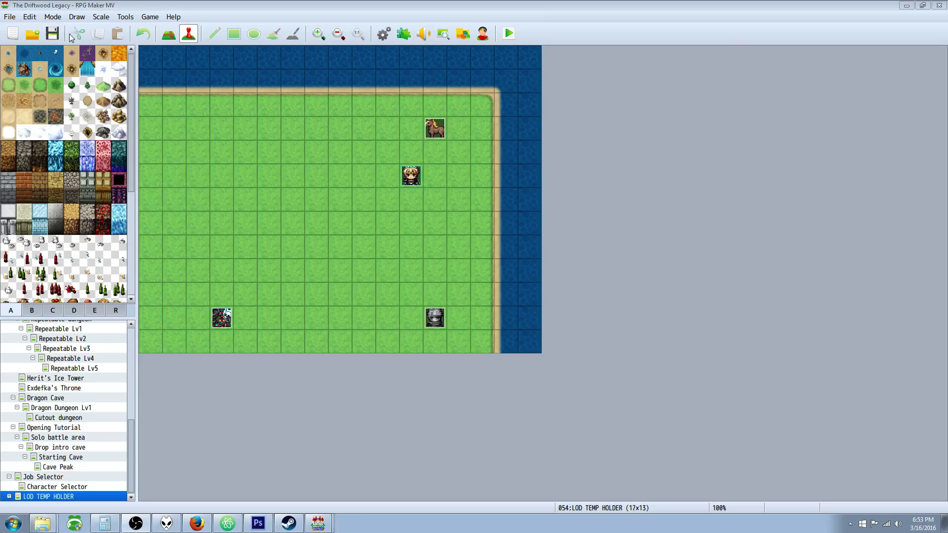
click(382, 34)
drag(654, 181, 660, 364)
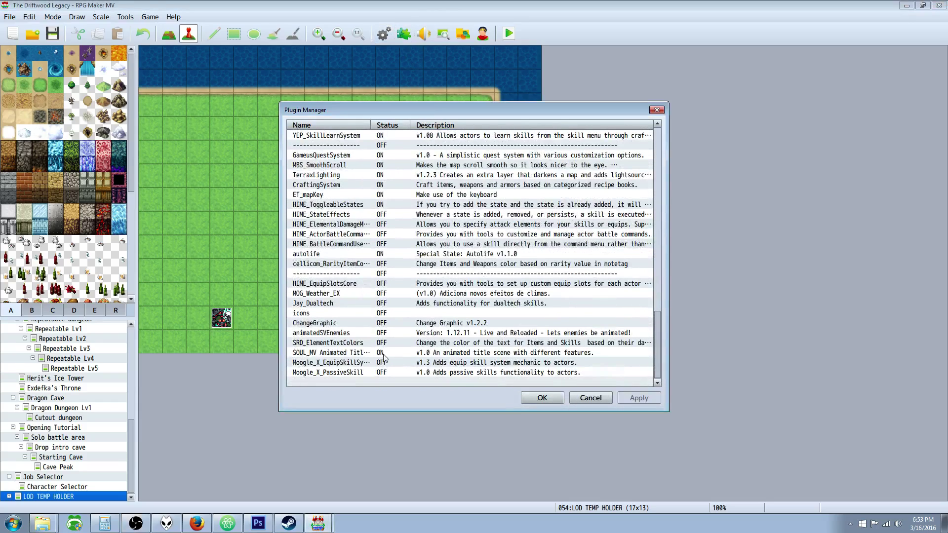
double_click(321, 353)
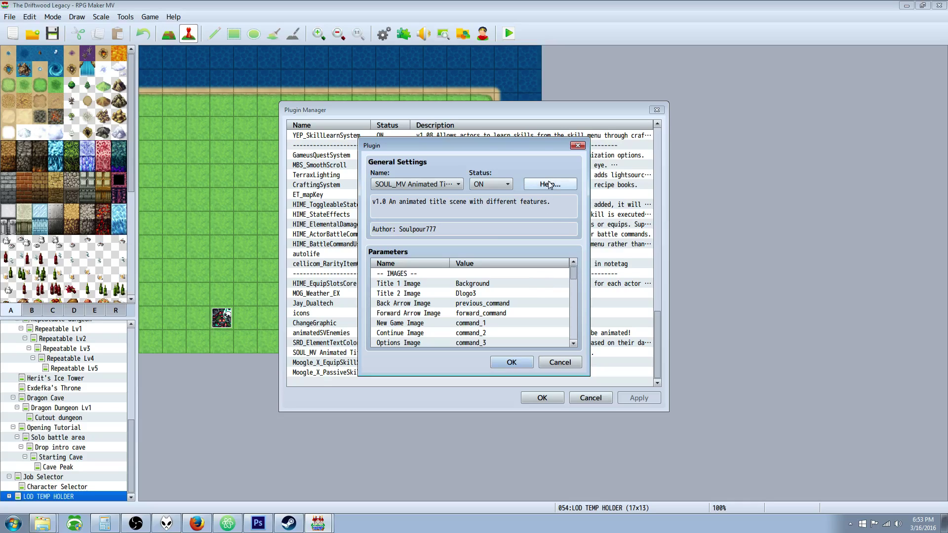
mouse_move(575, 268)
mouse_down()
mouse_move(575, 334)
mouse_move(574, 267)
mouse_up()
click(498, 295)
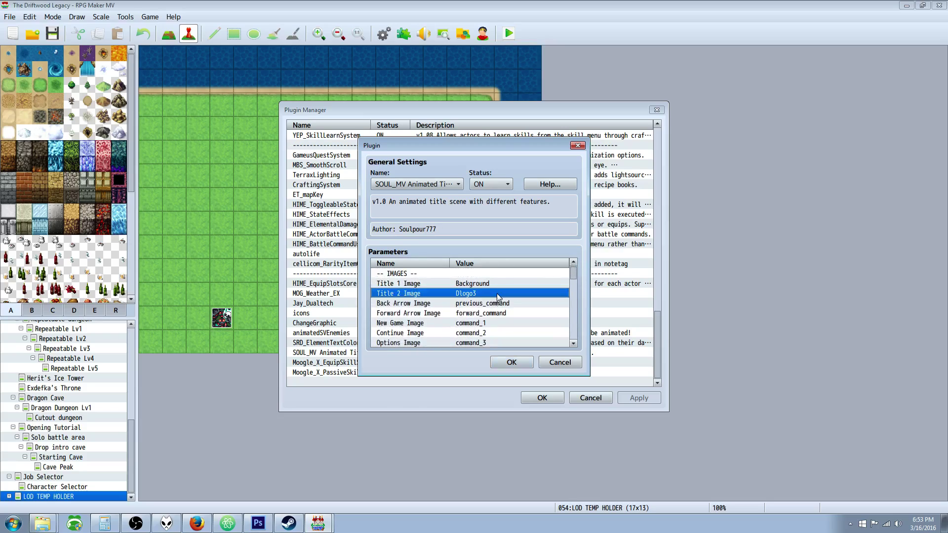
click(469, 286)
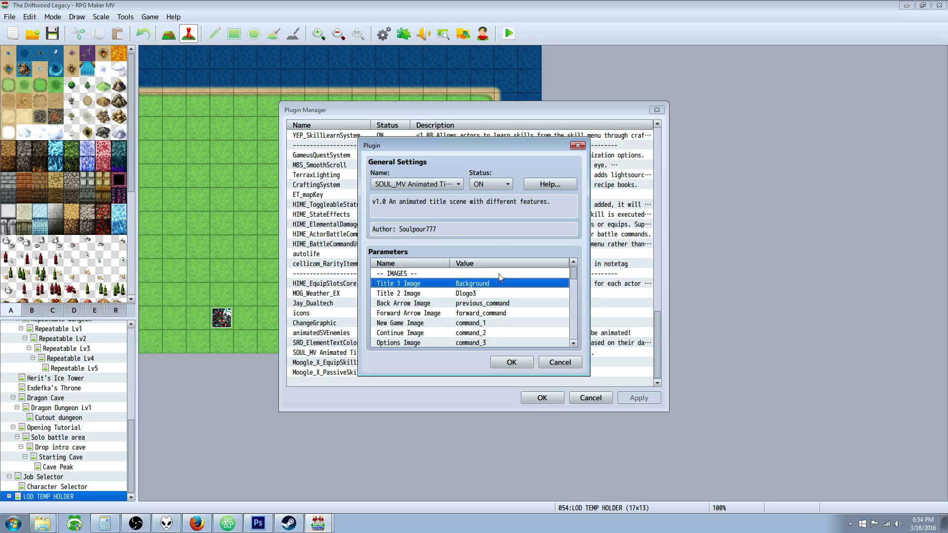
key(Return)
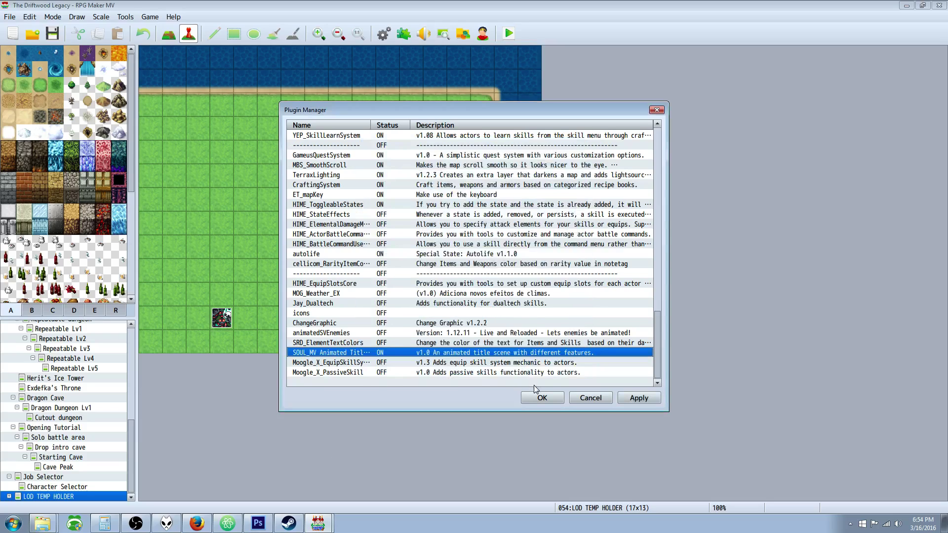
click(538, 397)
Open the project folder in Explorer and browse into img\titlescreens\blue_sphere
click(148, 17)
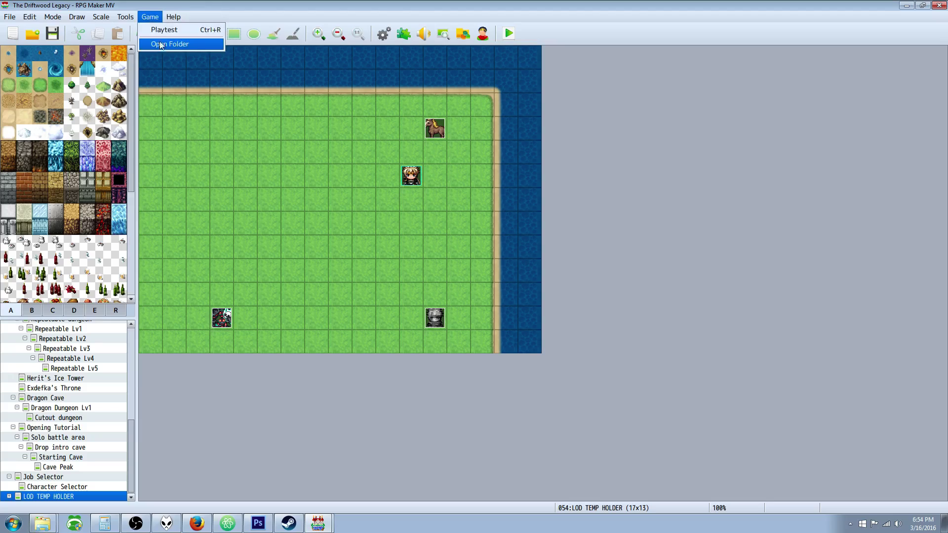
click(161, 46)
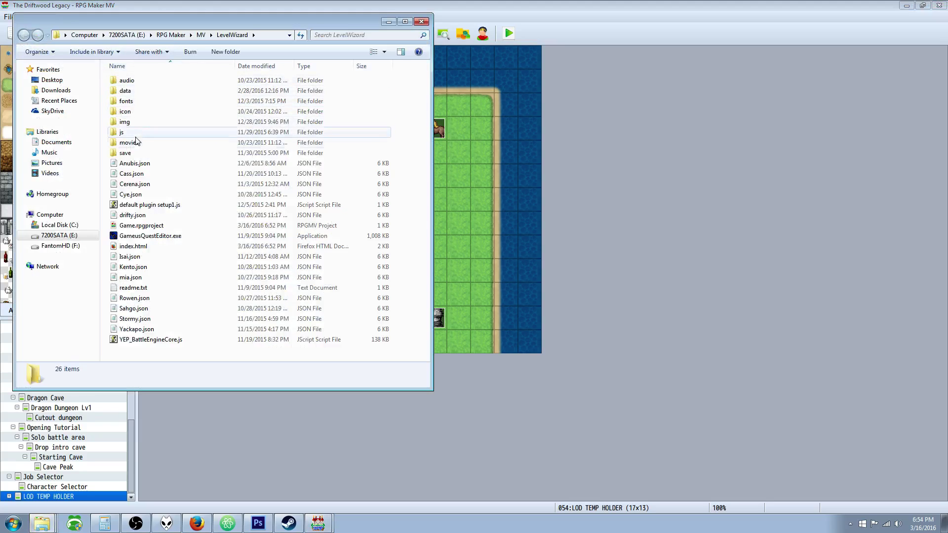
double_click(138, 123)
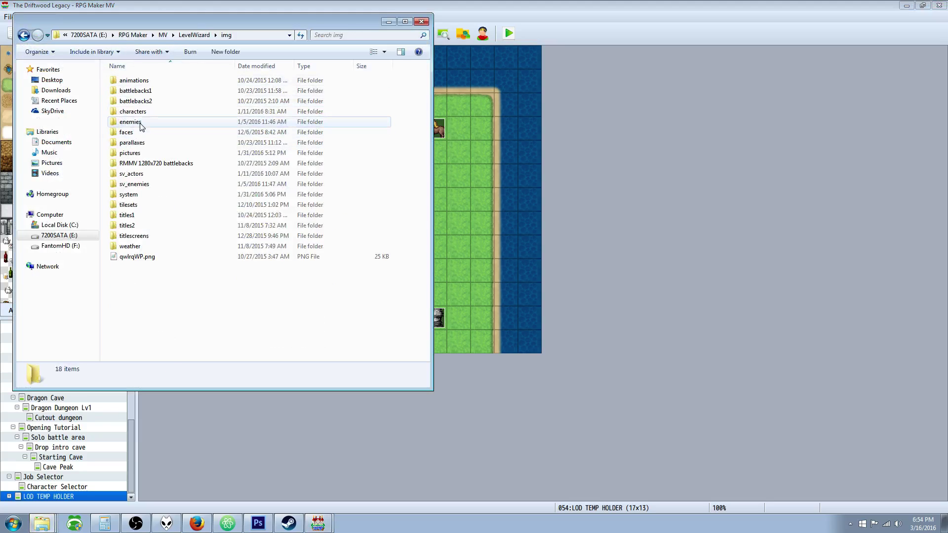
double_click(134, 236)
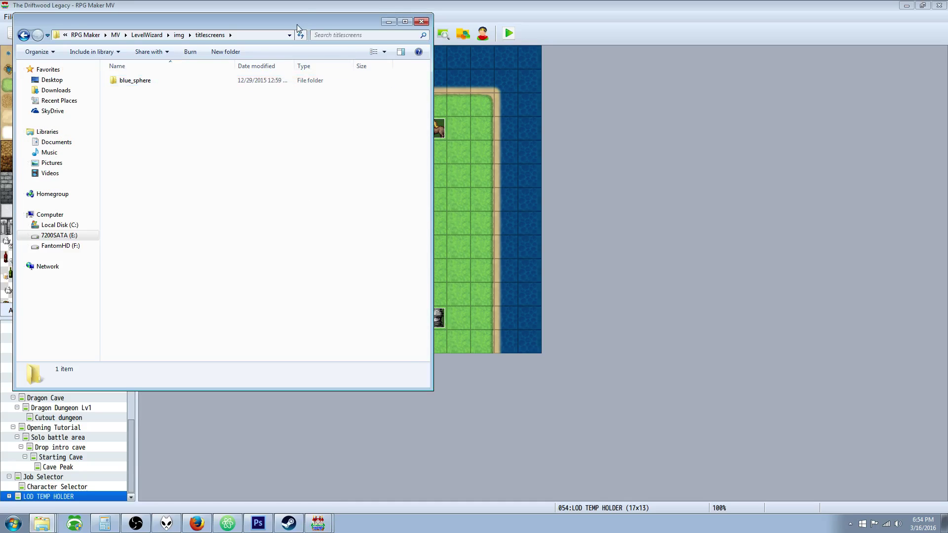
drag(297, 24, 480, 144)
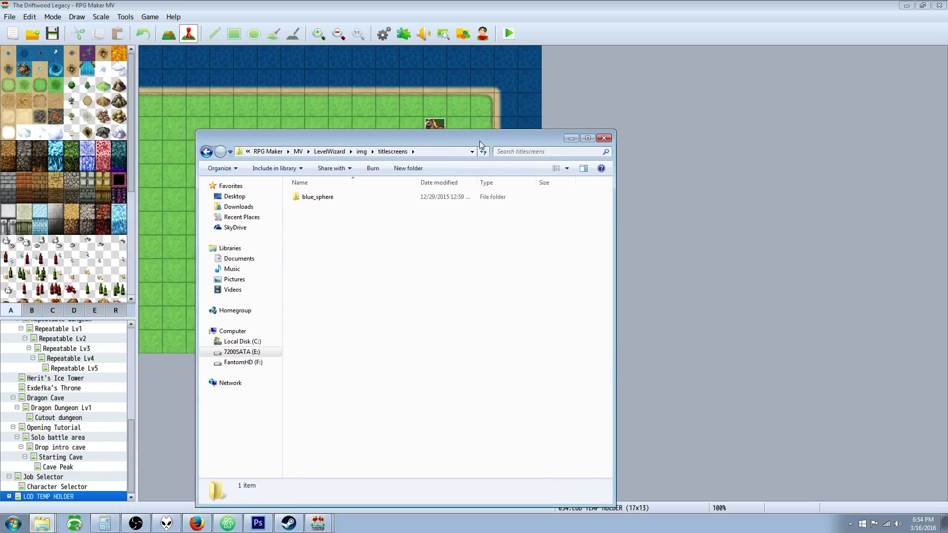
double_click(330, 198)
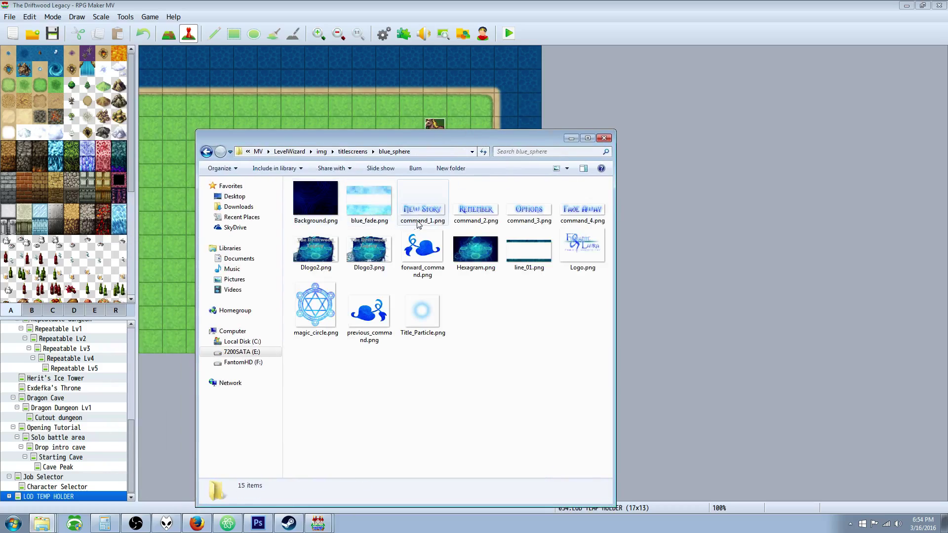
Look over the blue_sphere images Background, Dlogo and Hexagram, then clear the selection
click(313, 207)
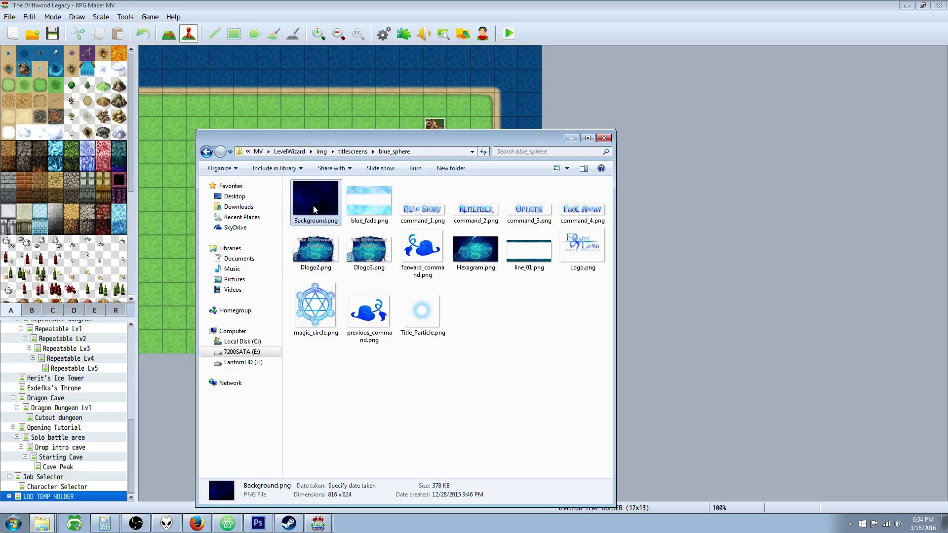
click(316, 249)
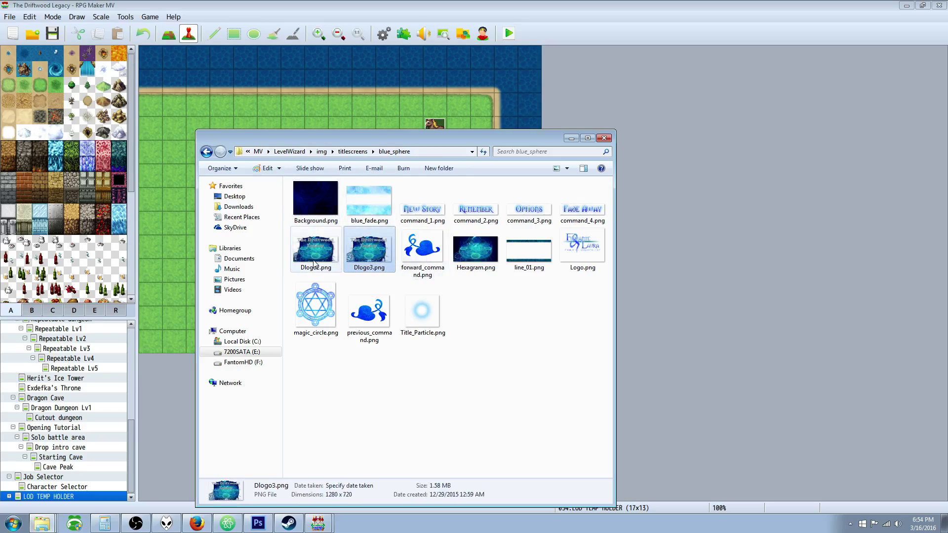
ctrl+click(472, 248)
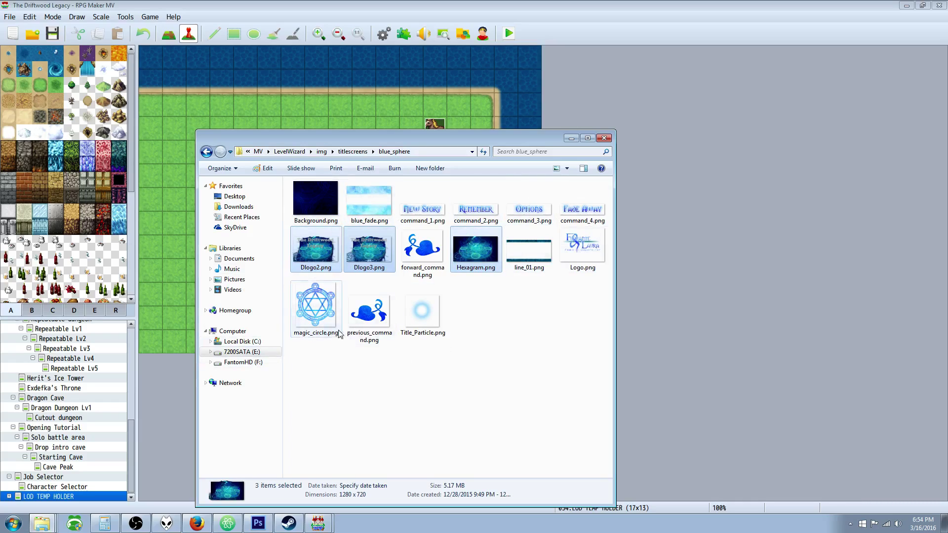
click(498, 313)
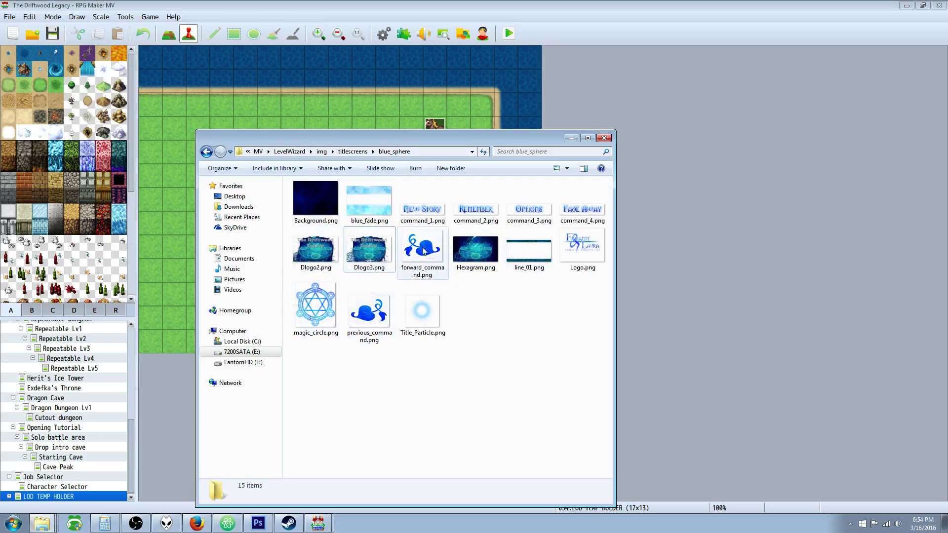
Go back up to img, peek into titles2, then open the titles1 folder
click(356, 152)
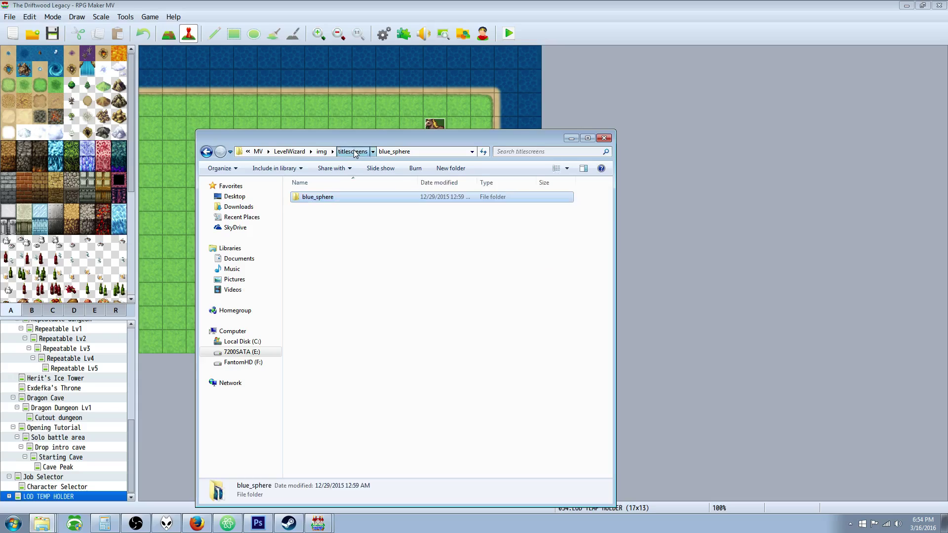
click(358, 151)
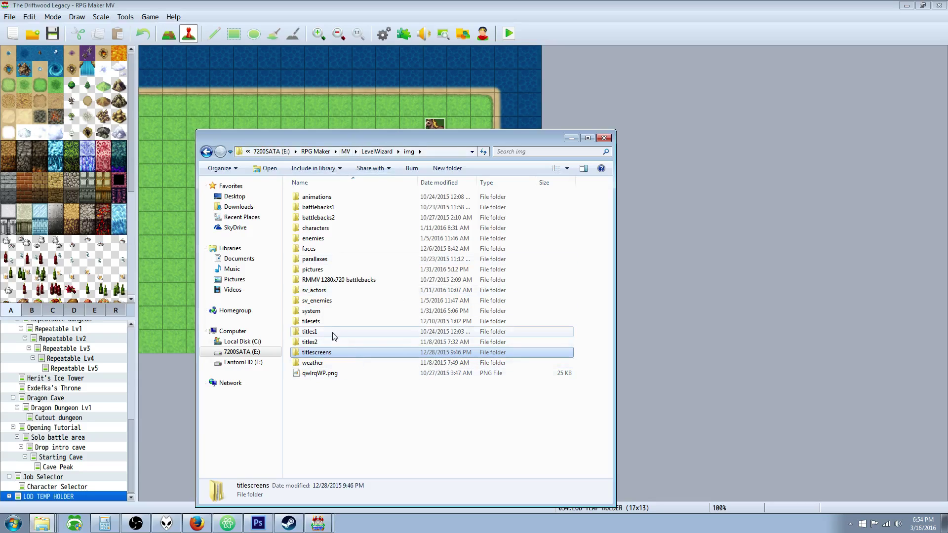
double_click(311, 342)
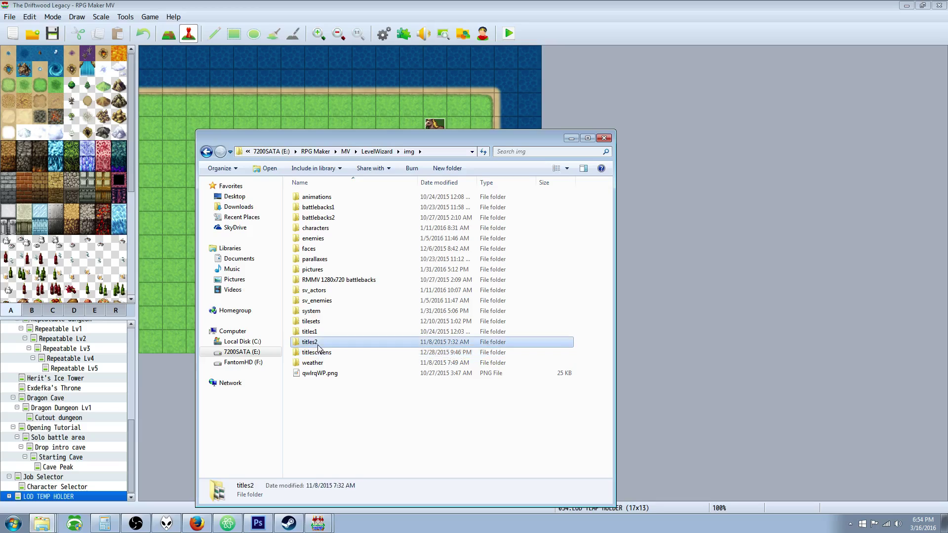
click(408, 152)
double_click(326, 331)
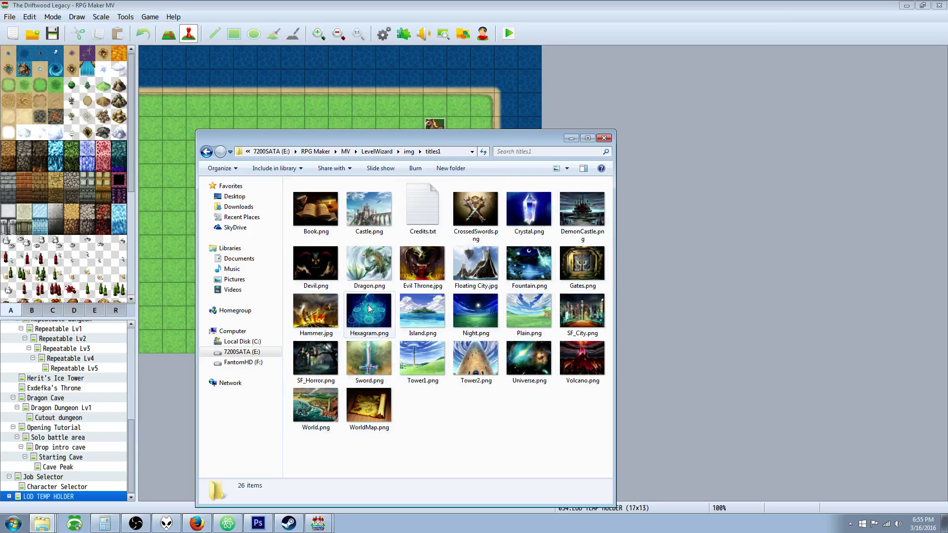
Compare Hexagram.png, Fountain.png and Crystal.png, settling on Crystal.png
click(370, 316)
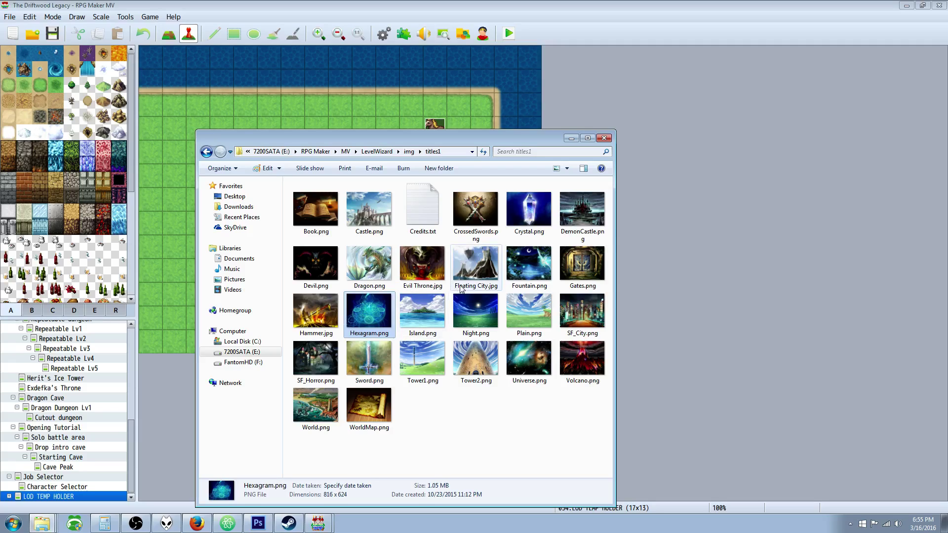
click(529, 267)
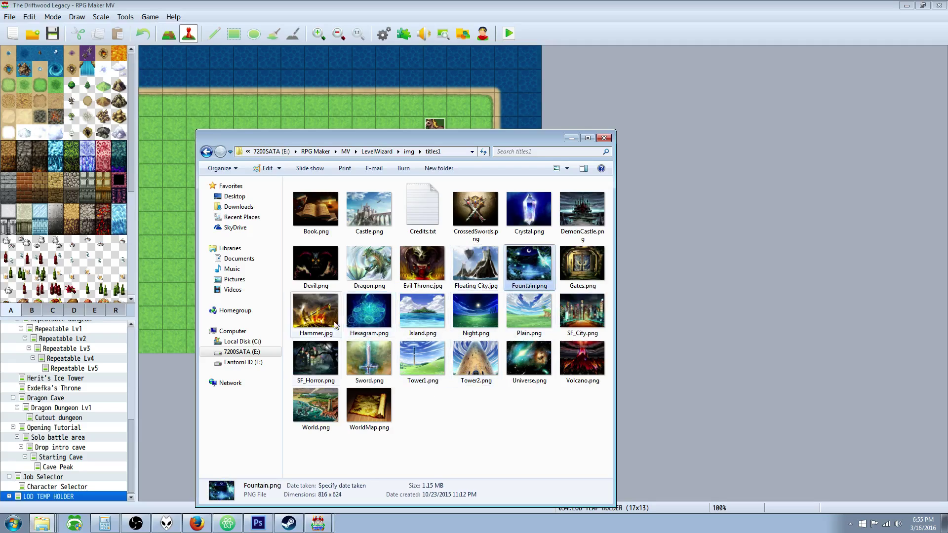
click(513, 215)
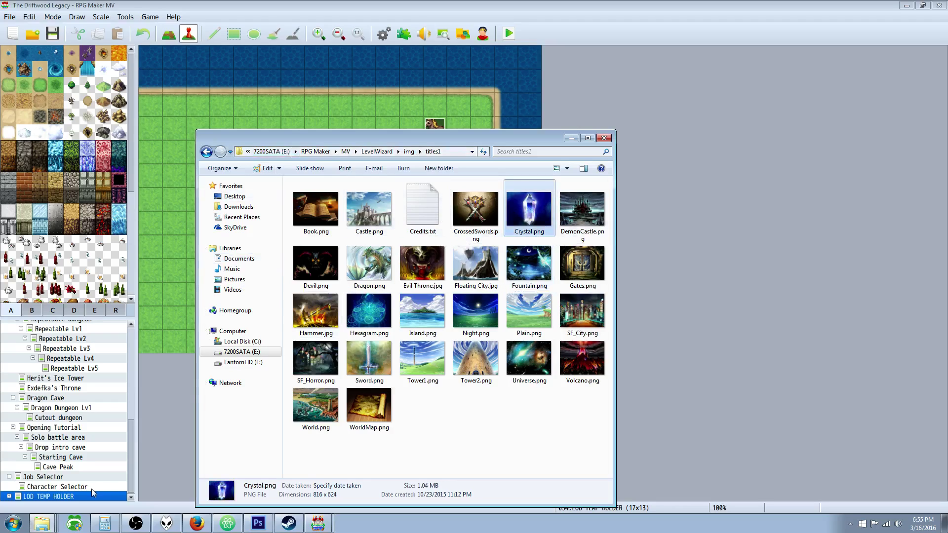
In Photoshop, start opening a file and browse the 7200SATA (E:) drive
click(258, 524)
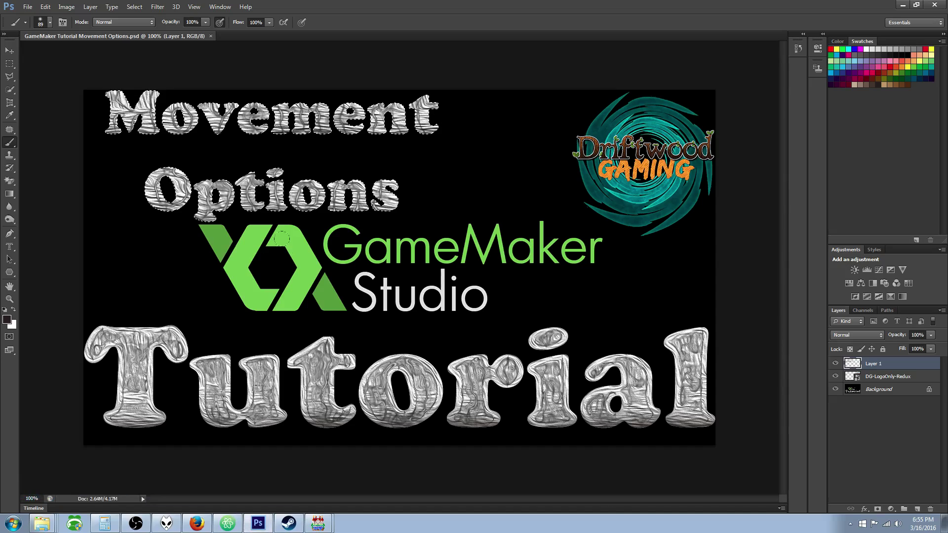
click(25, 7)
click(29, 23)
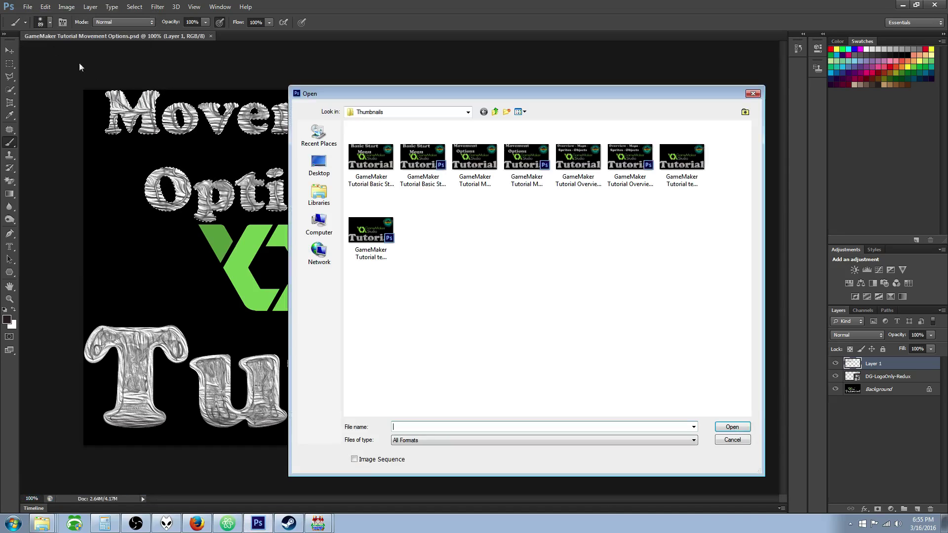
click(468, 113)
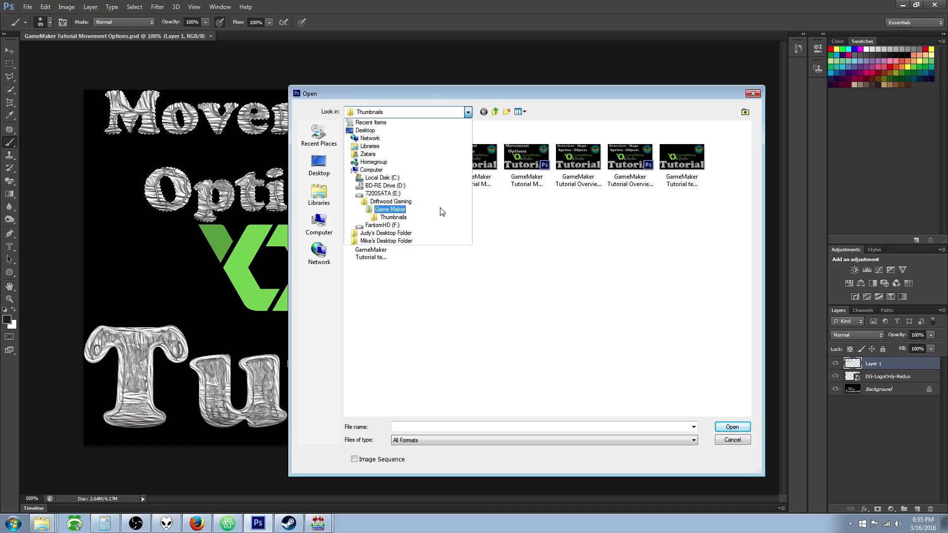
click(438, 194)
click(371, 390)
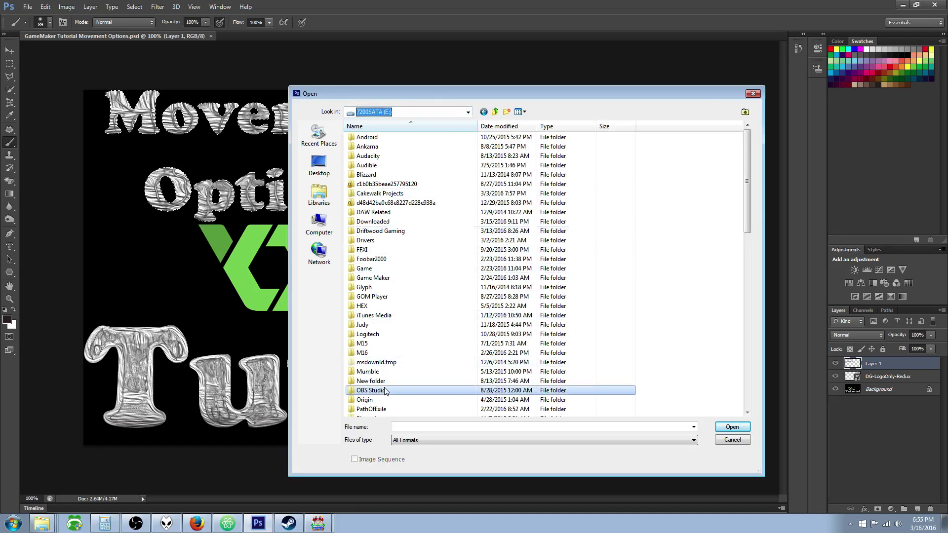
scroll(391, 344, down, 7)
scroll(391, 345, down, 1)
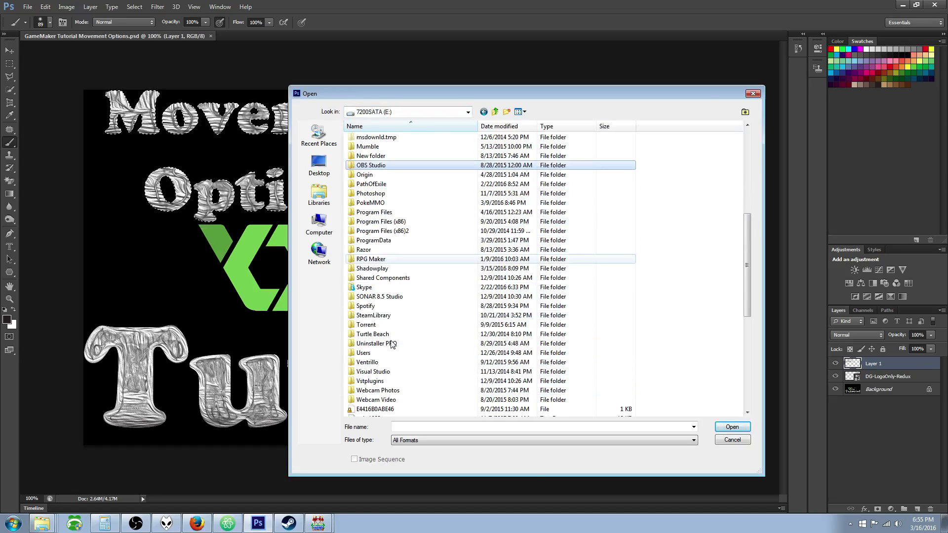
Navigate RPG Maker > MV > LevelWizard > img > titles1 and open Crystal.png
double_click(371, 259)
double_click(361, 156)
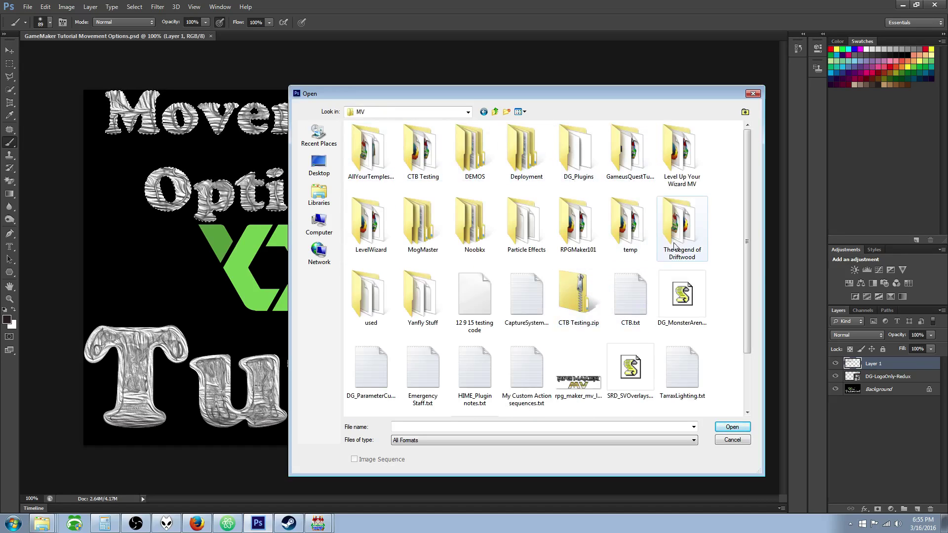
double_click(372, 243)
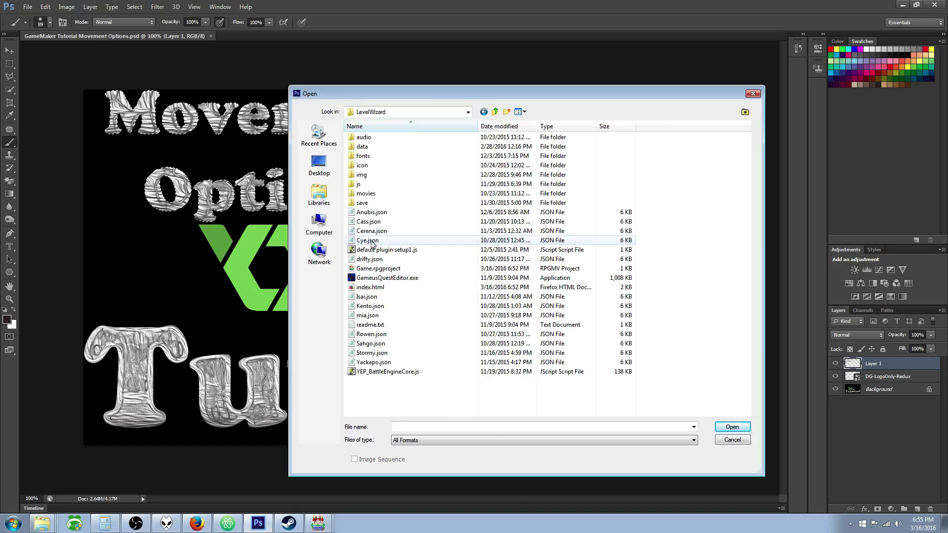
double_click(365, 175)
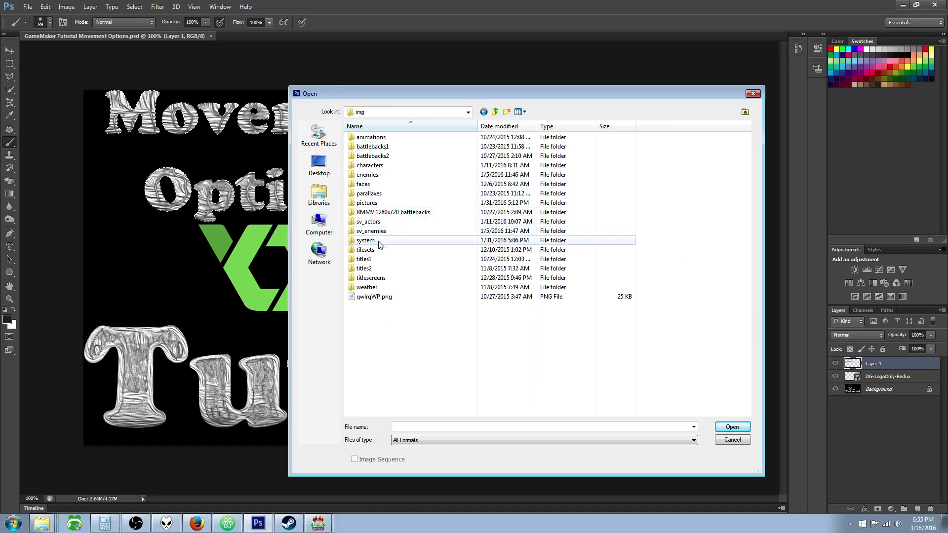
double_click(365, 259)
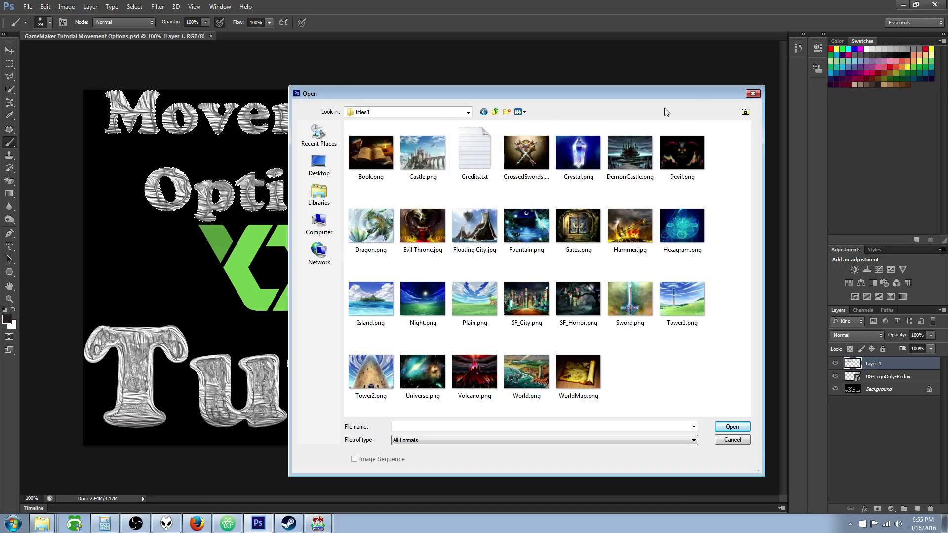
double_click(591, 161)
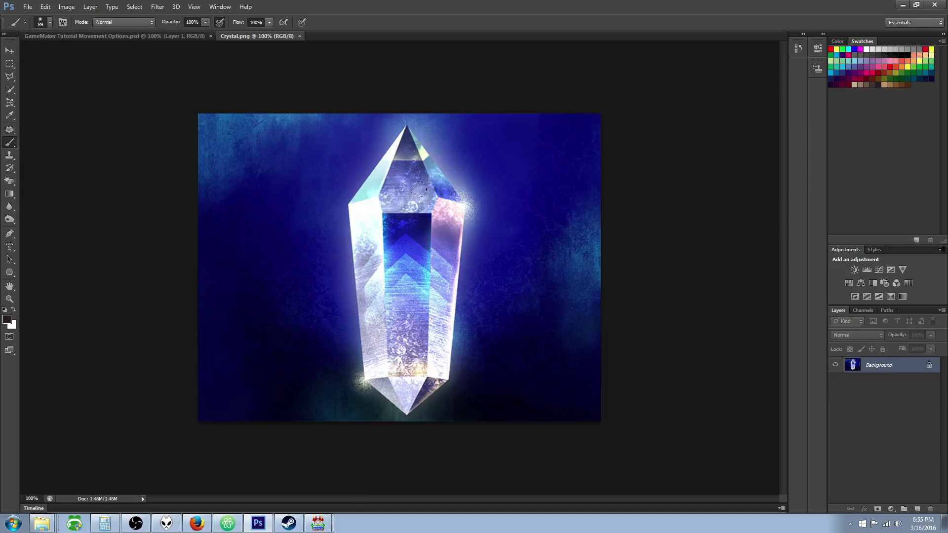
Set the Image Size to 1280 × 720 pixels with proportions unconstrained
click(67, 7)
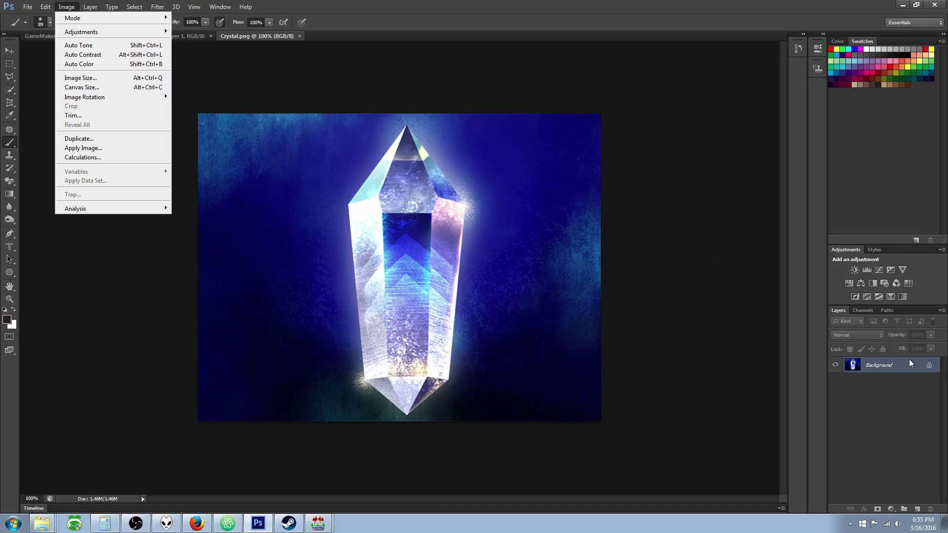
click(128, 80)
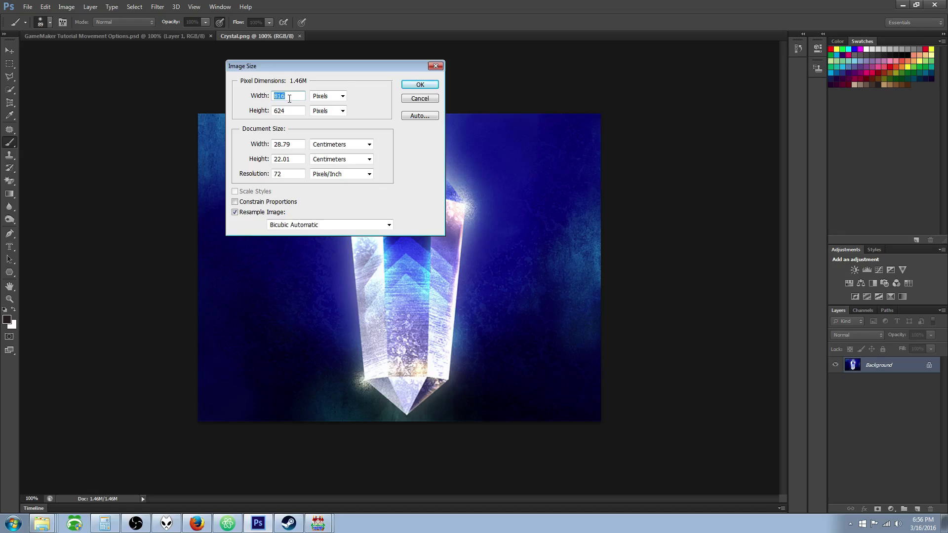
text(1)
text(720)
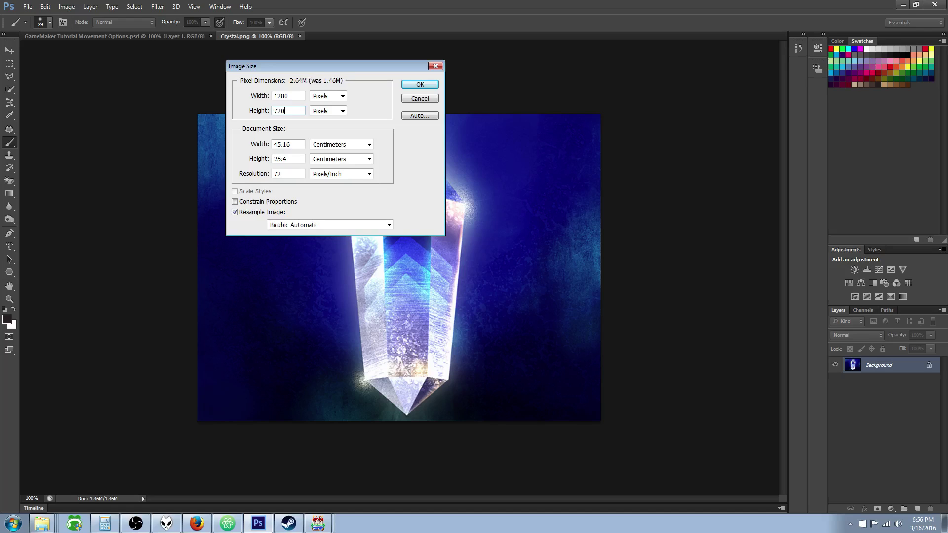
Apply the 1280 × 720 size and save the image as Crystal_720P.png (PNG) in titles1
click(420, 85)
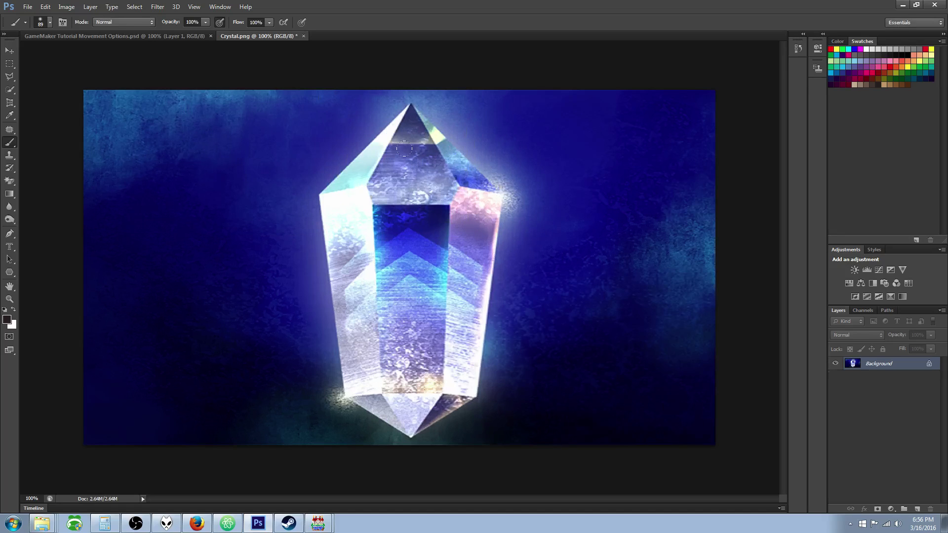
click(28, 7)
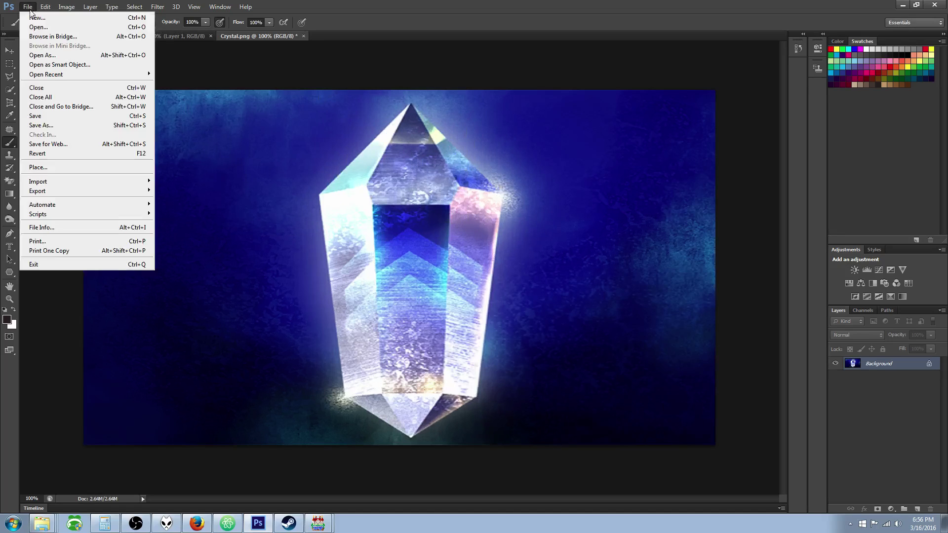
click(59, 127)
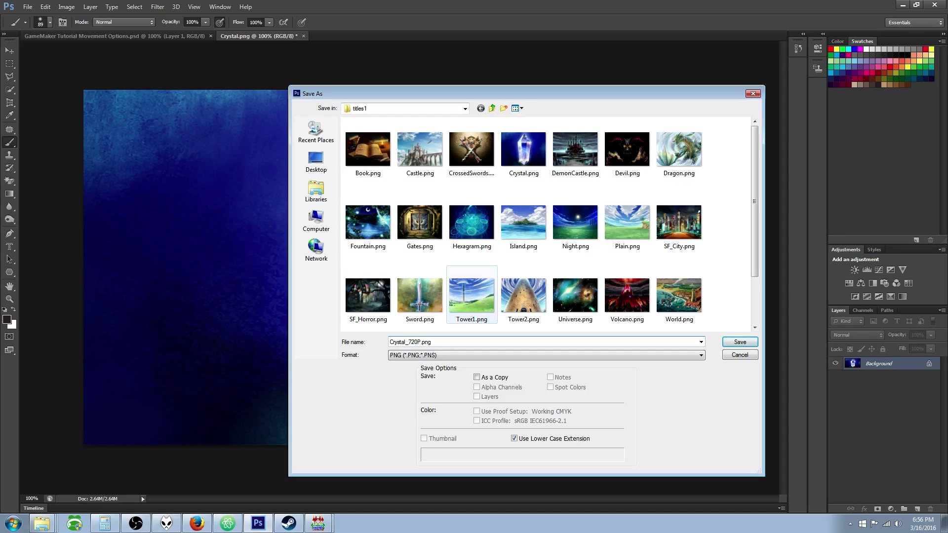
click(736, 342)
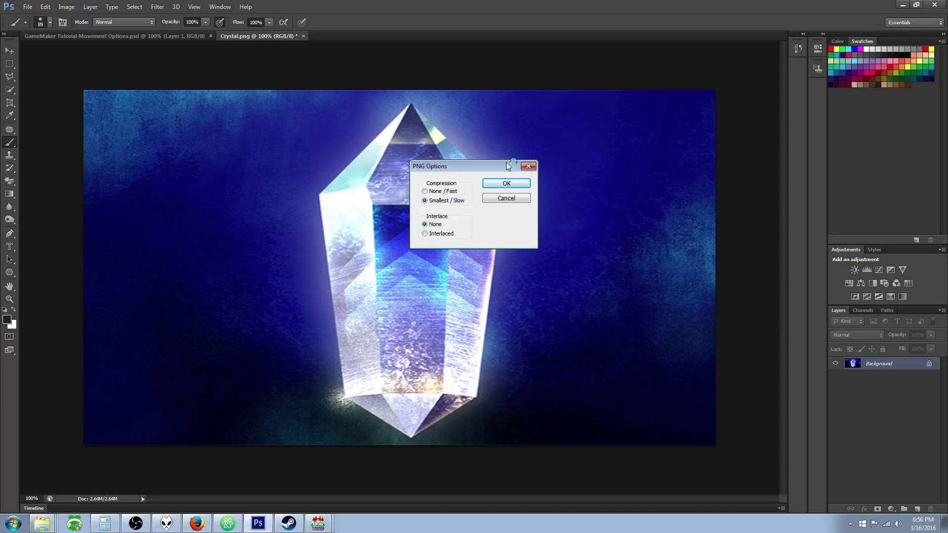
click(499, 185)
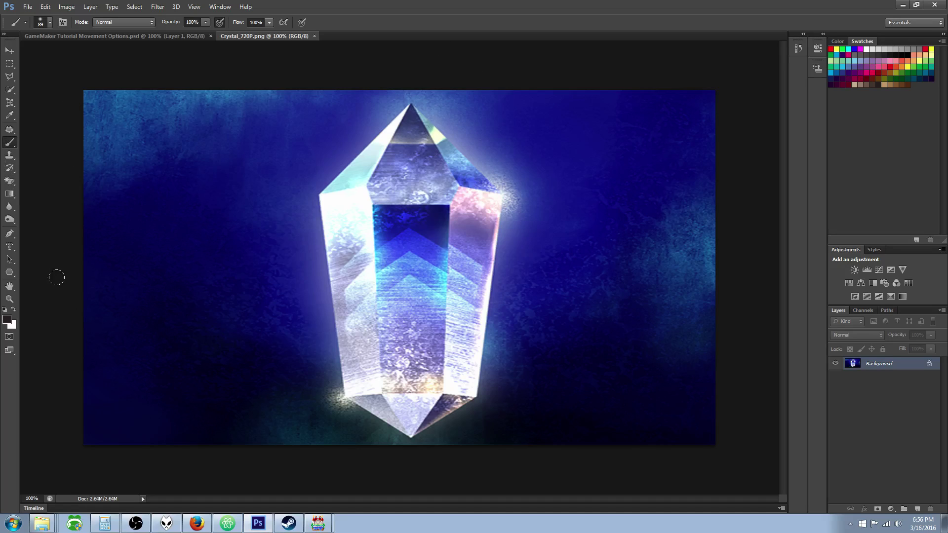
Choose the Magic Eraser Tool with Tolerance set to 1
click(10, 181)
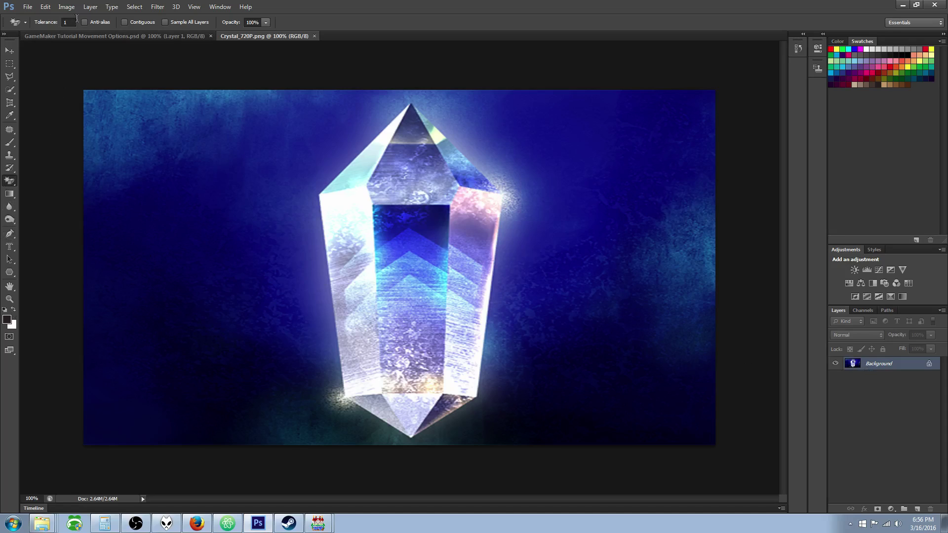
Magic-erase the background left of the crystal and across the lower area
click(226, 259)
click(262, 188)
click(233, 205)
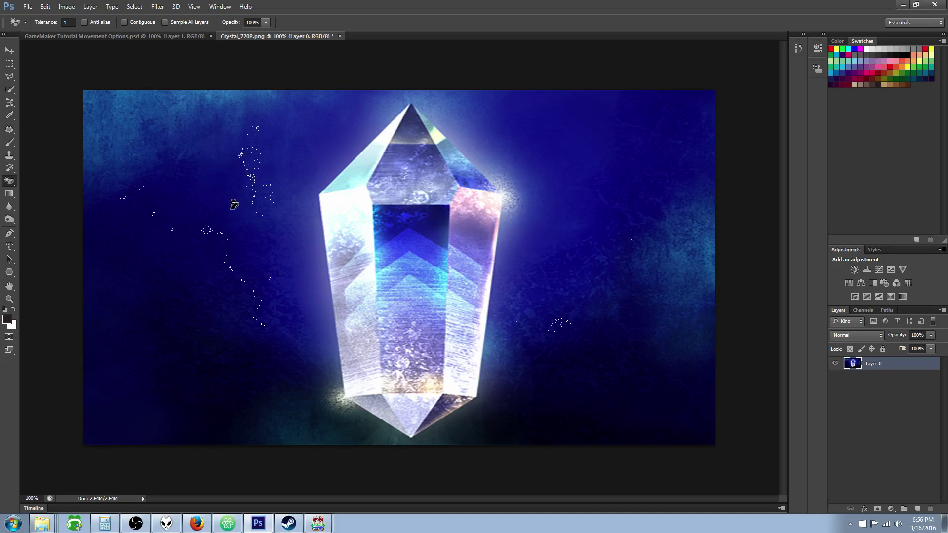
click(206, 238)
click(178, 303)
click(87, 364)
click(198, 395)
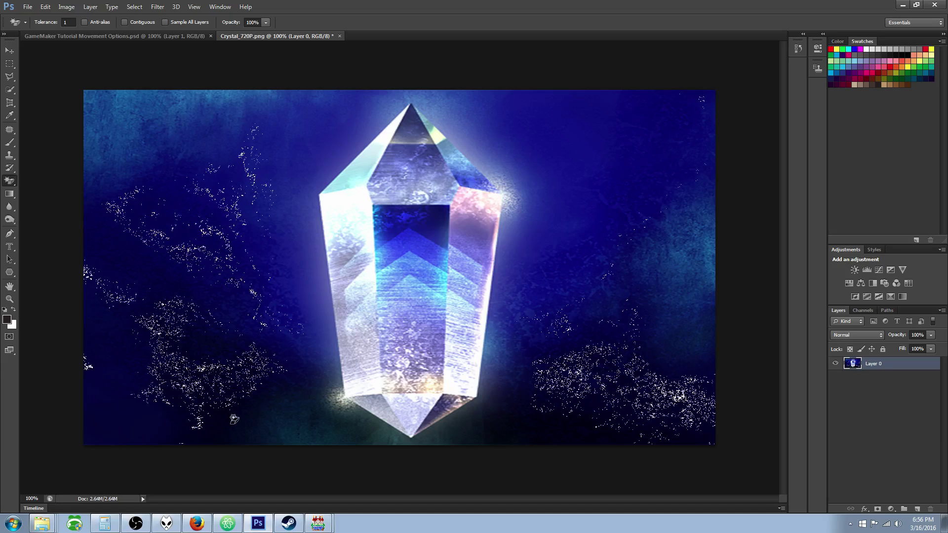
click(222, 391)
click(199, 296)
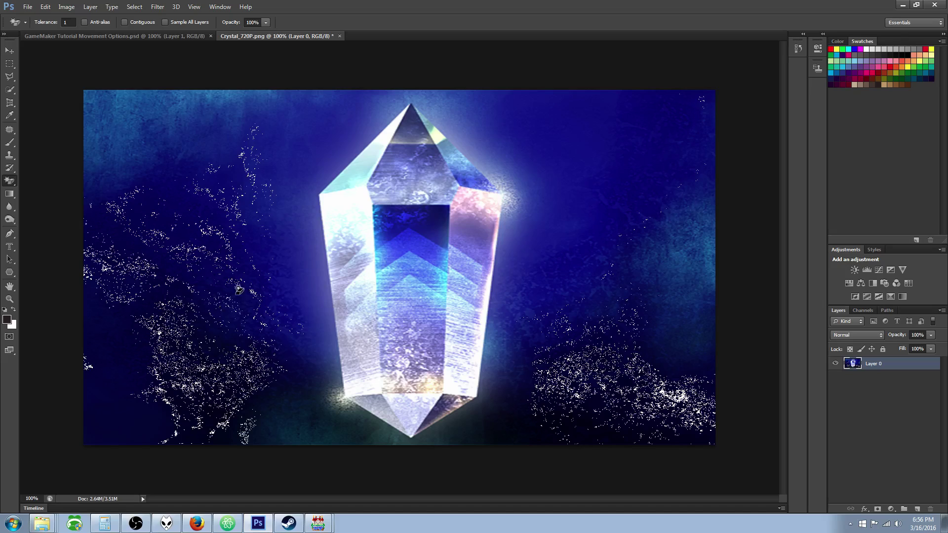
Erase the background around the bottom-left corner and up through the mid and upper left
click(136, 369)
click(110, 398)
click(126, 424)
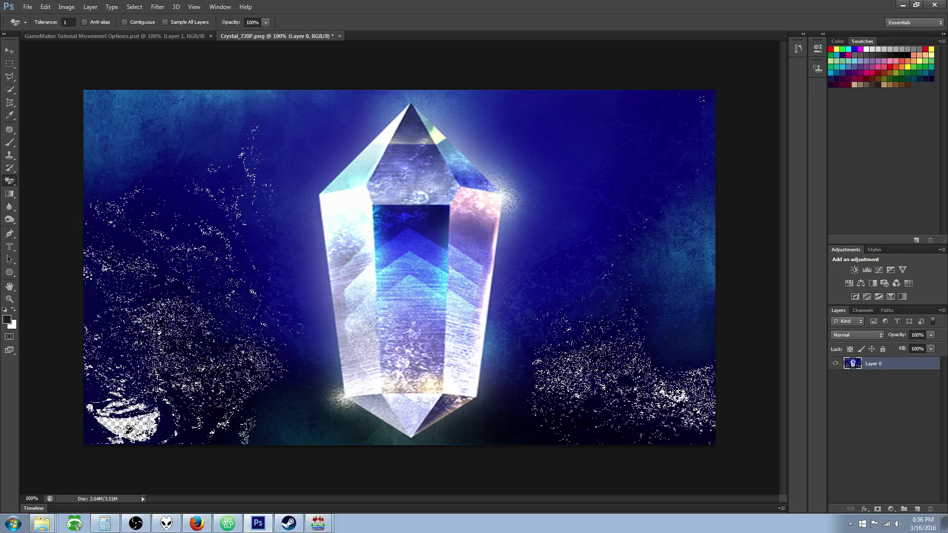
click(90, 434)
click(107, 409)
click(141, 378)
click(118, 390)
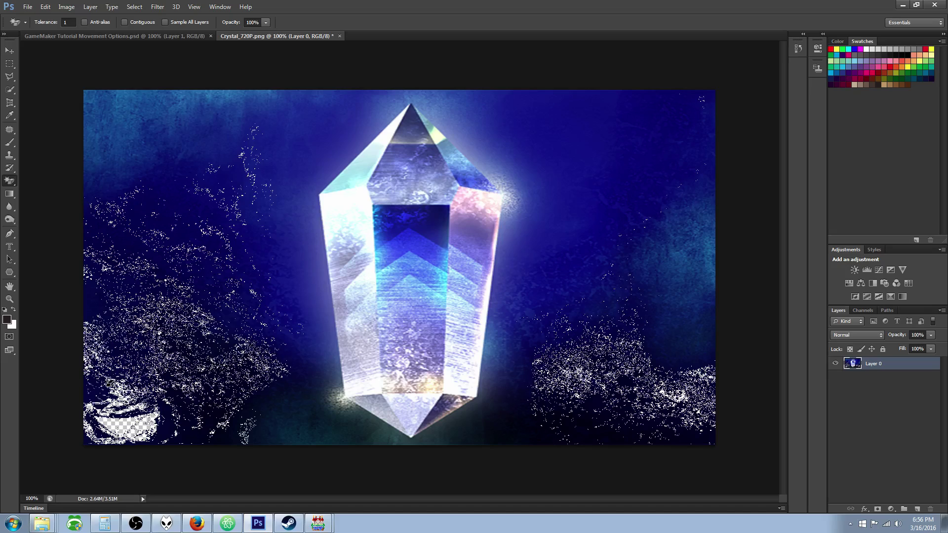
click(163, 380)
click(178, 414)
click(212, 420)
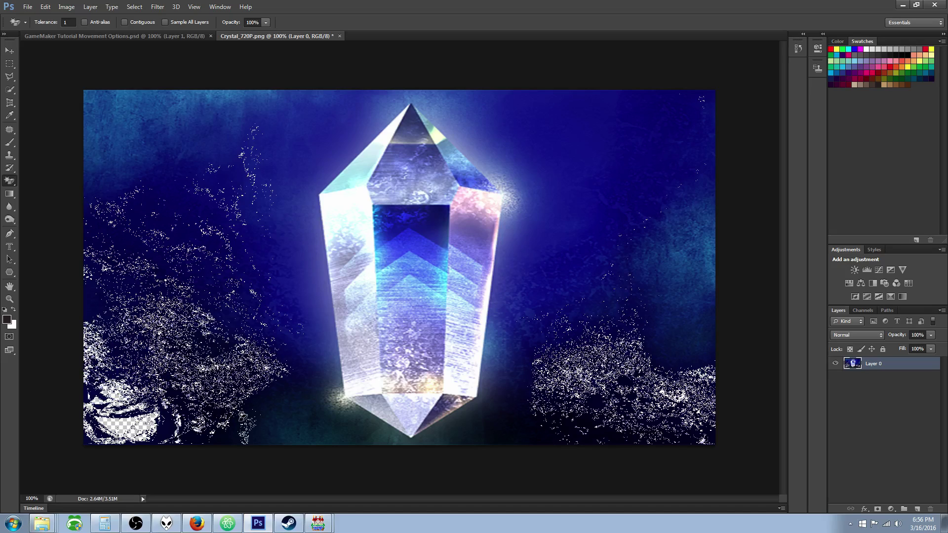
click(233, 312)
click(217, 283)
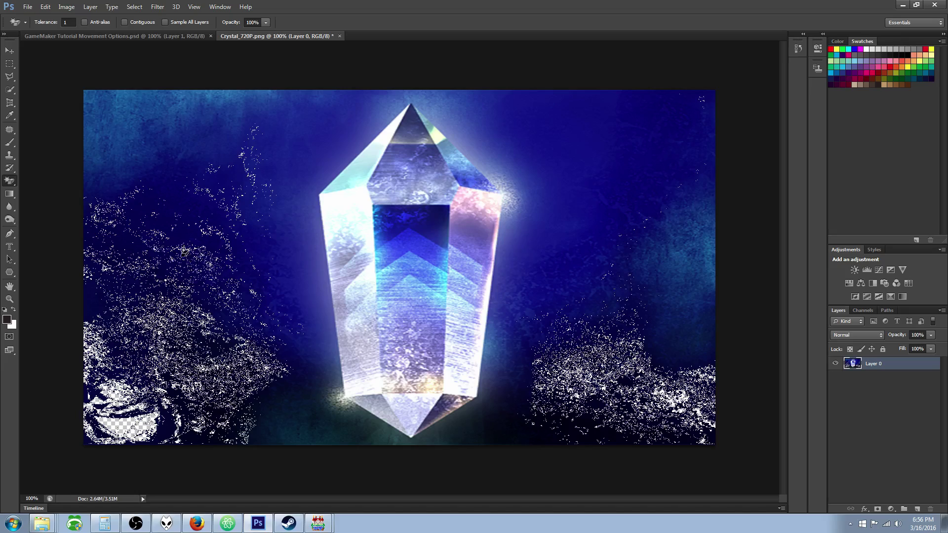
click(183, 247)
click(139, 112)
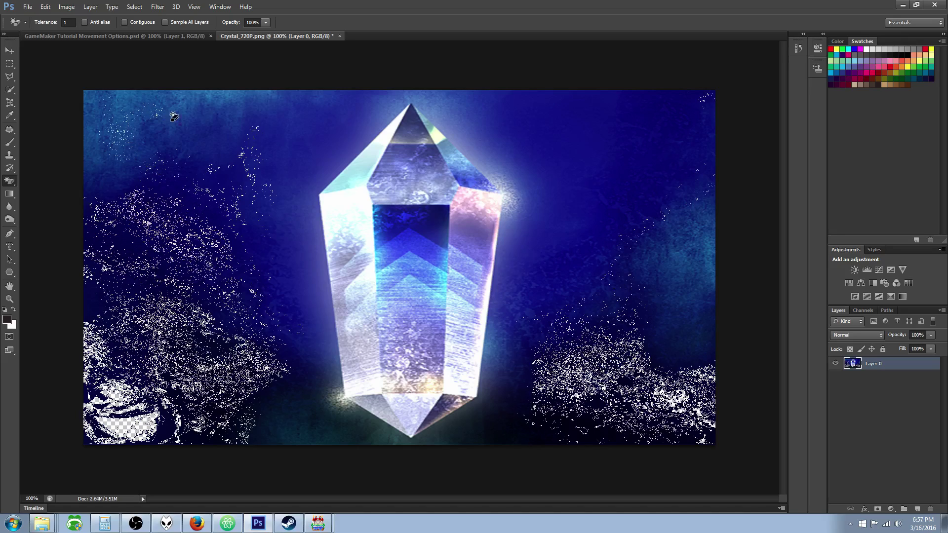
click(297, 111)
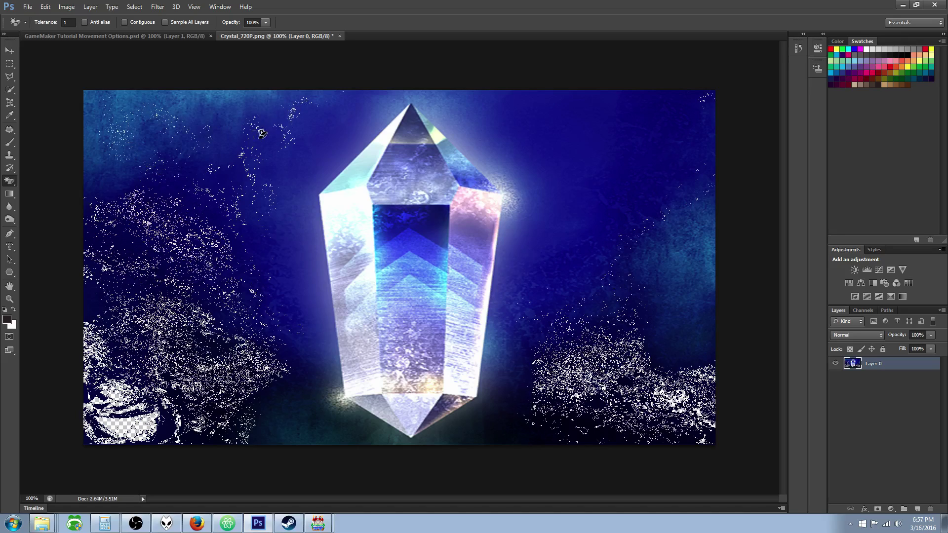
click(219, 141)
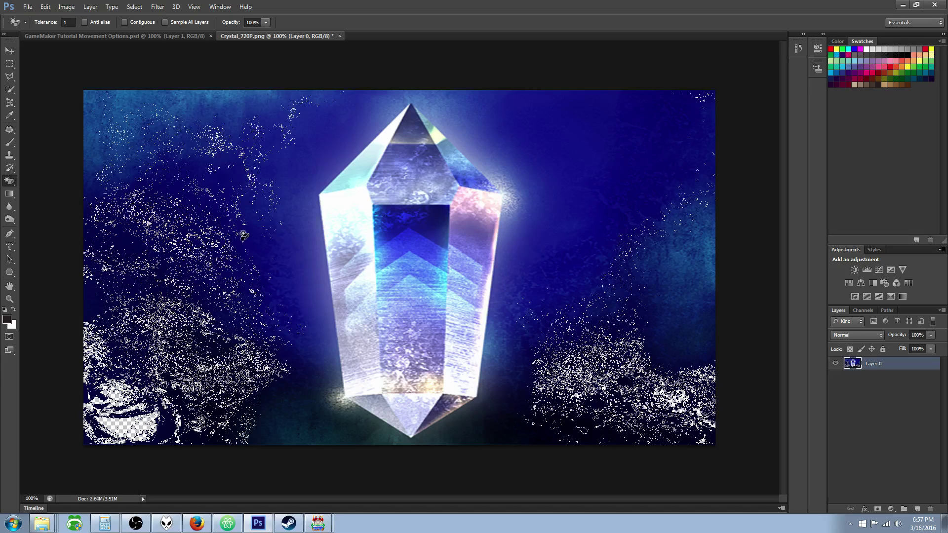
Erase remaining specks along the lower-left edge and near the crystal's top-left glow
click(168, 425)
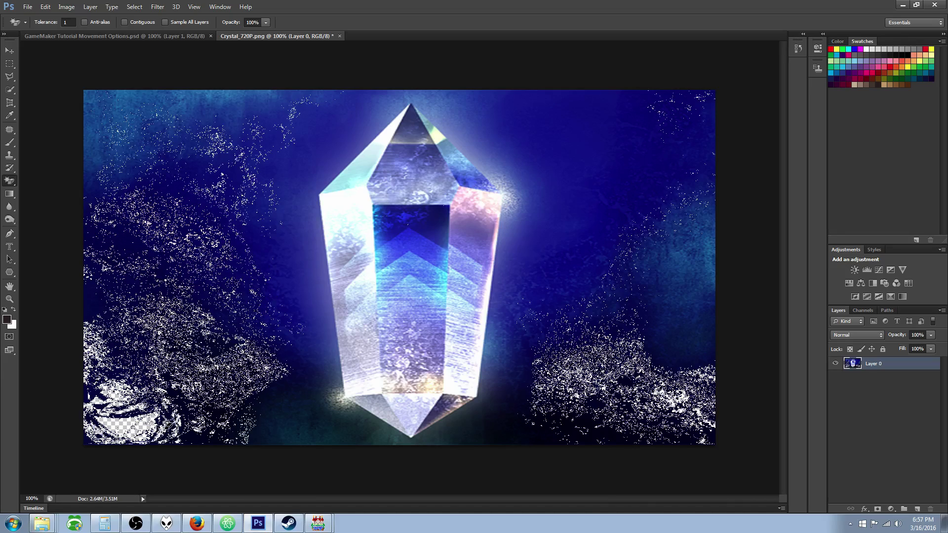
click(192, 435)
click(212, 435)
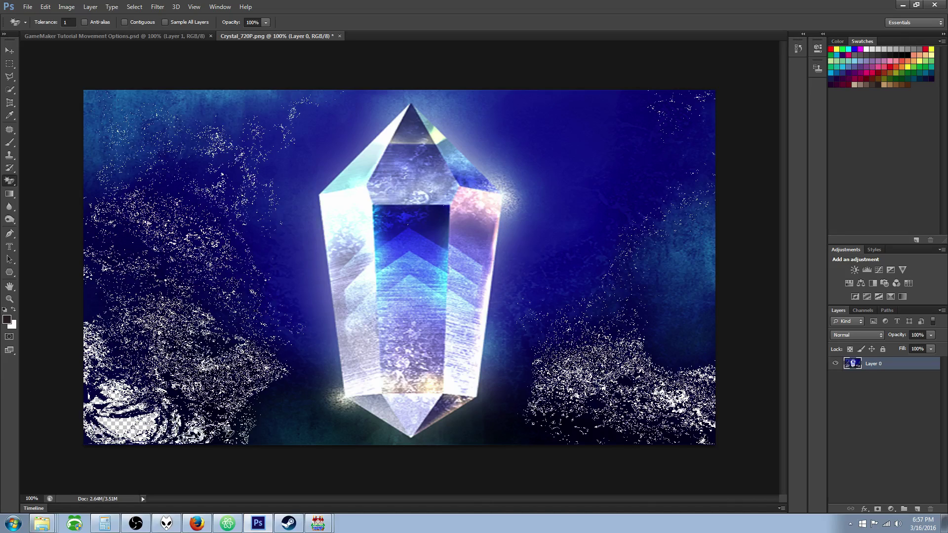
click(242, 432)
click(261, 435)
click(279, 431)
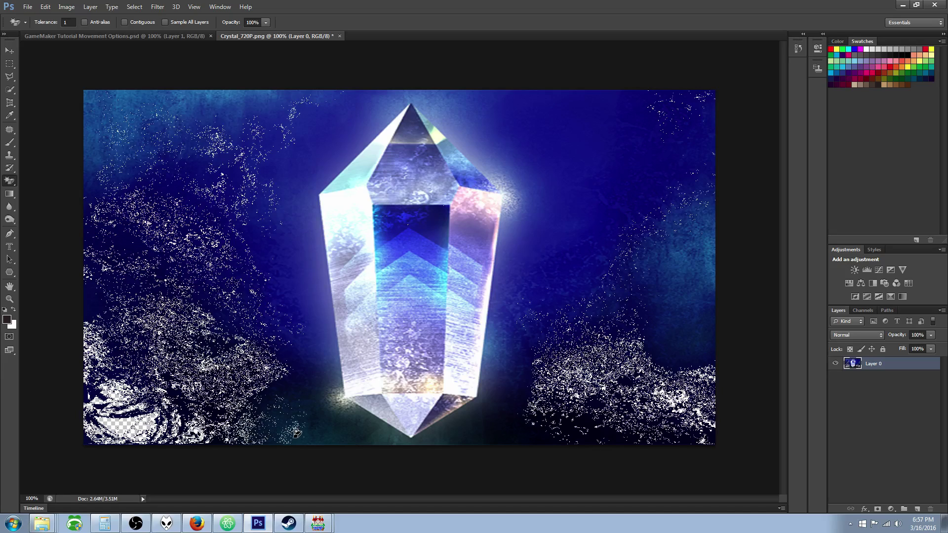
click(289, 415)
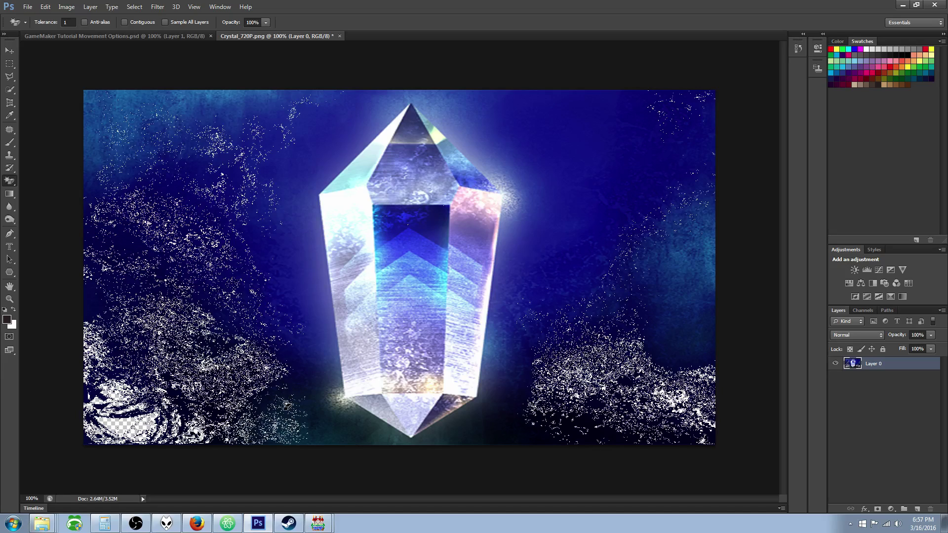
click(284, 386)
click(297, 117)
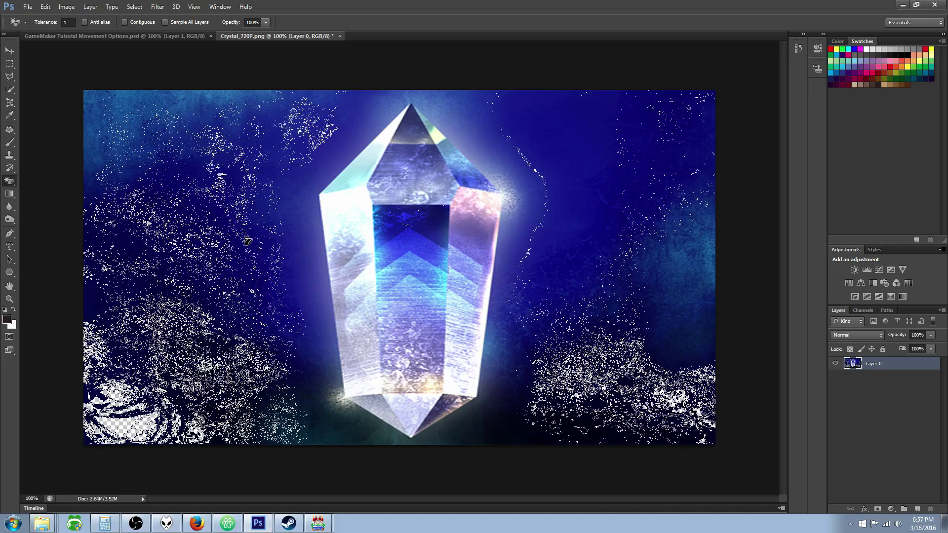
Erase more background on the left, right of the crystal, across the upper right and by its base
click(231, 244)
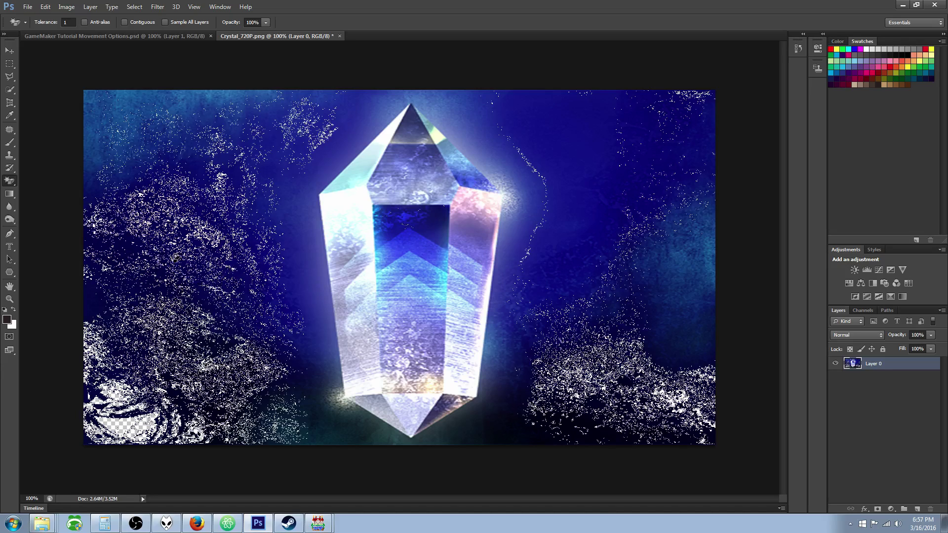
click(171, 269)
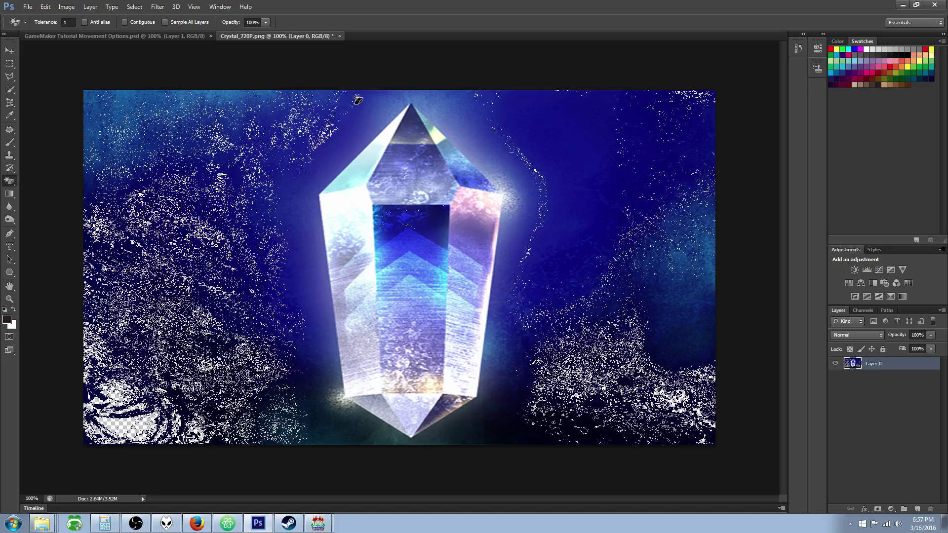
click(586, 117)
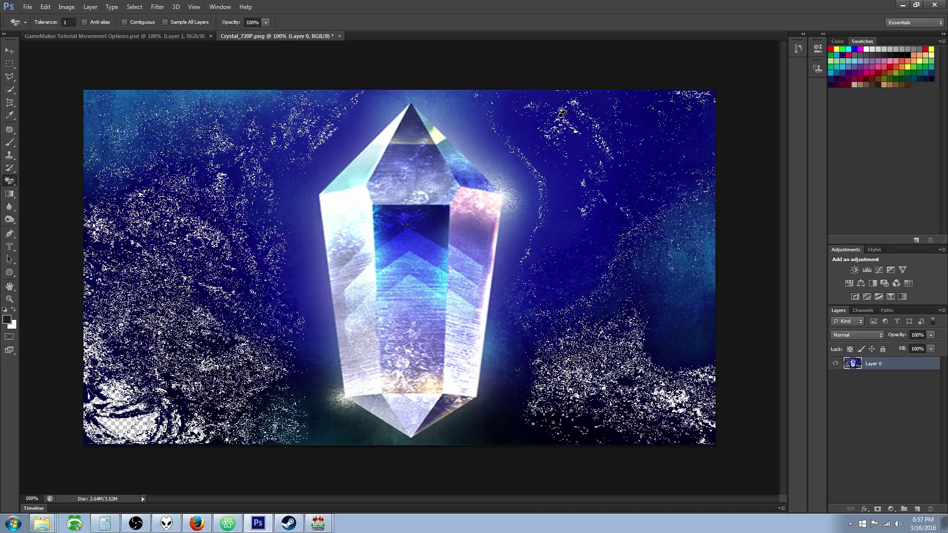
click(530, 124)
click(521, 121)
click(519, 129)
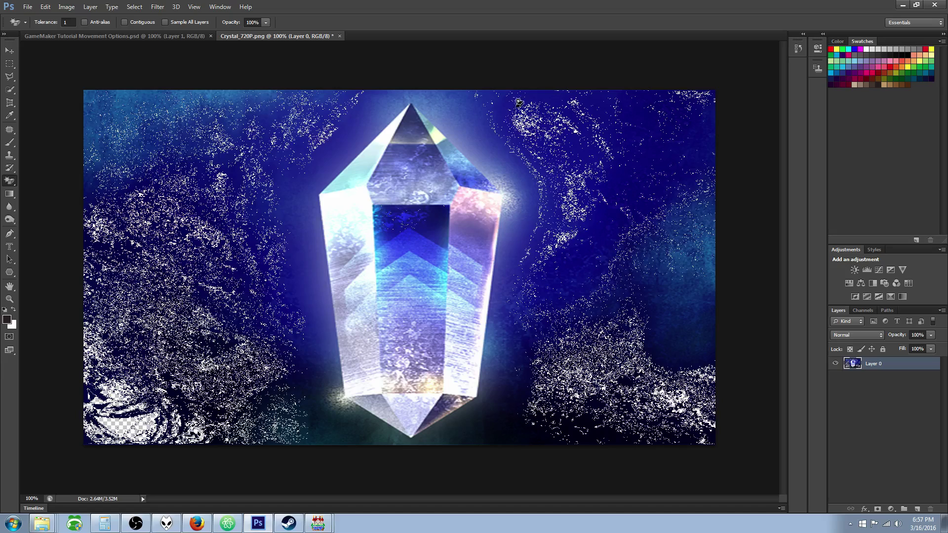
click(612, 117)
click(686, 164)
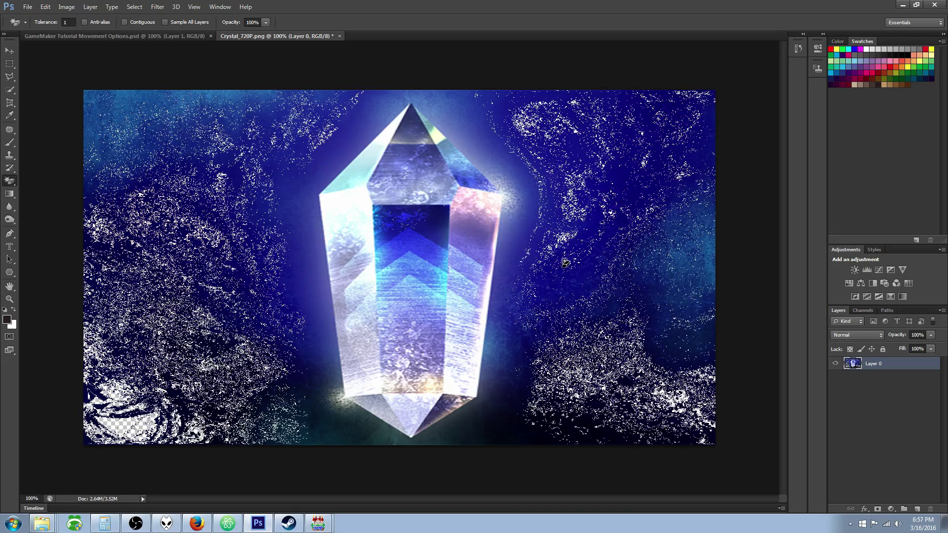
click(508, 427)
Add Layer 1 and type 'Super Awesome RPG Title' in a text box across the top
click(10, 247)
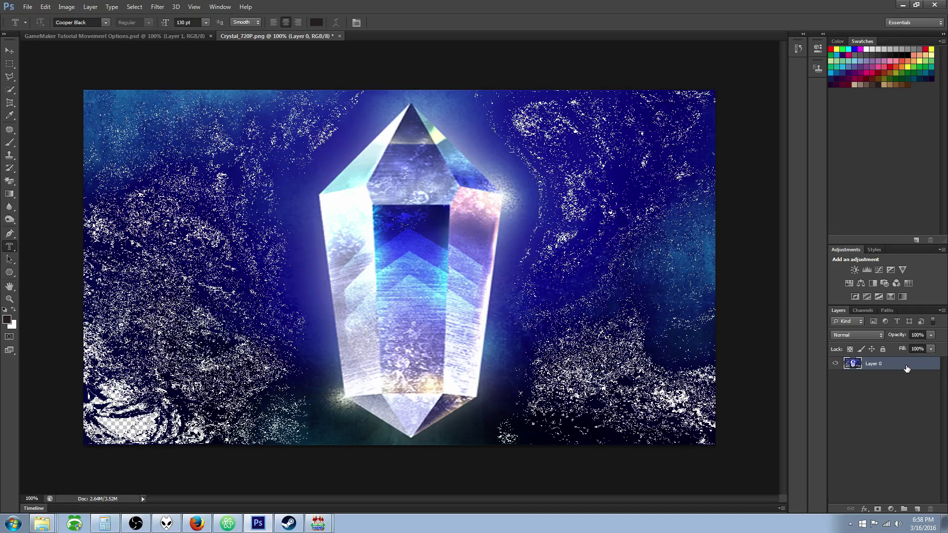
key(ctrl+shift+n)
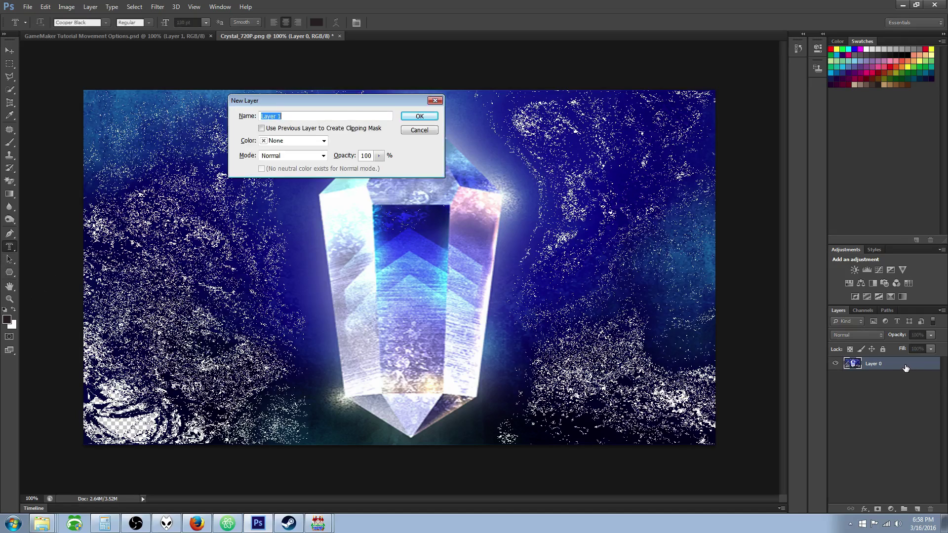
click(412, 115)
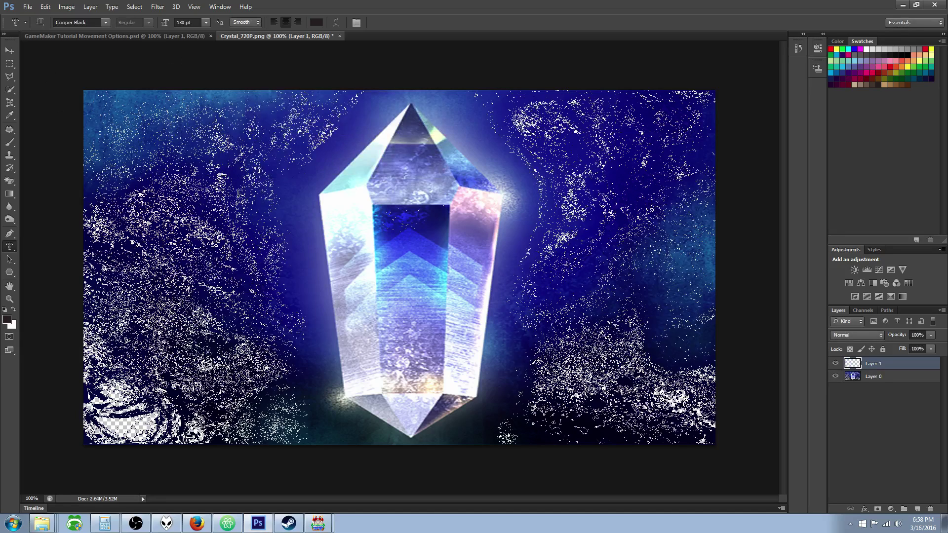
drag(118, 121, 694, 273)
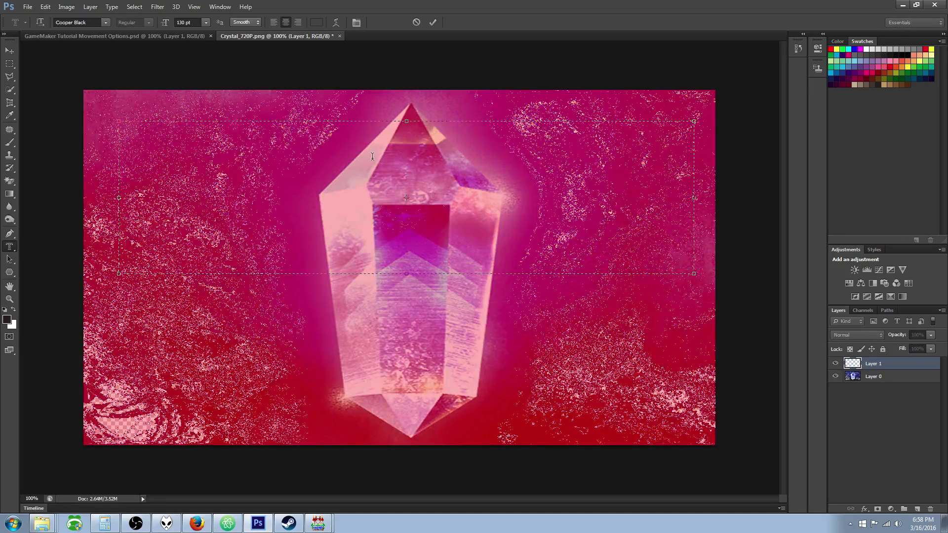
text(Super )
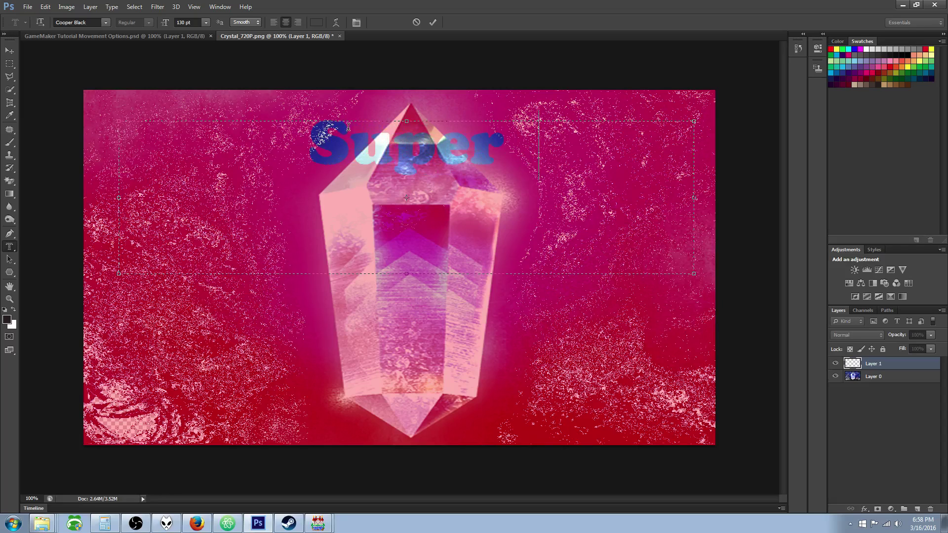
text(Awesome RPG Title)
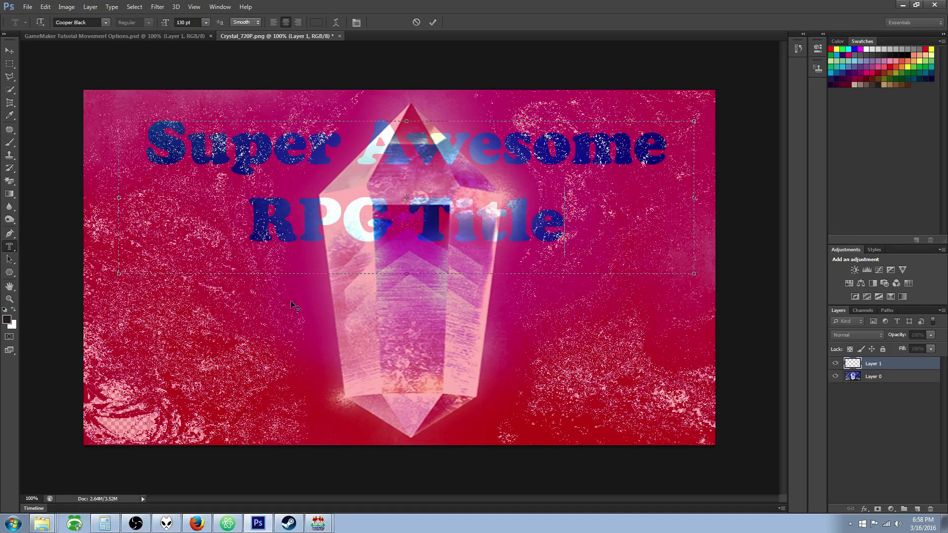
Set the title to 180 pt, resize the box so 'Super Awesome' wraps to two lines, and nudge it
drag(589, 255, 126, 162)
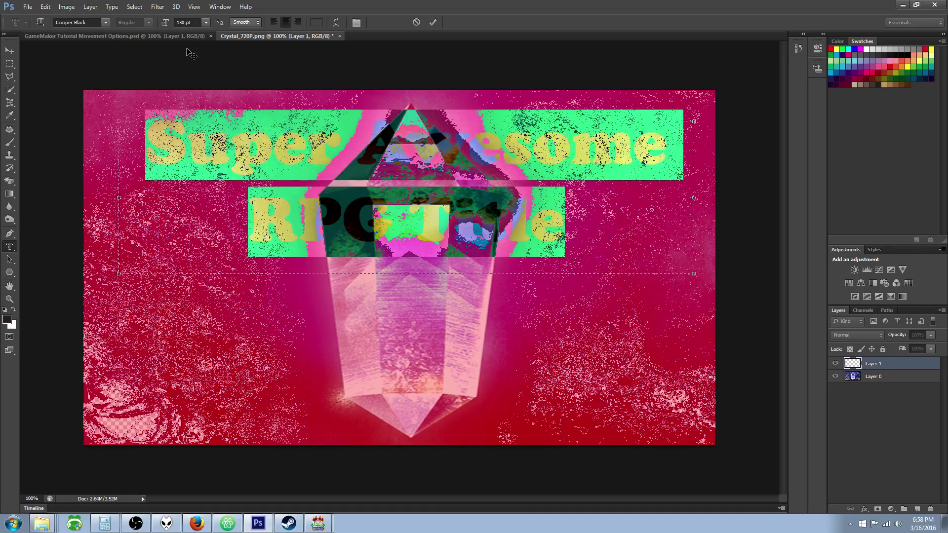
text(180)
key(Return)
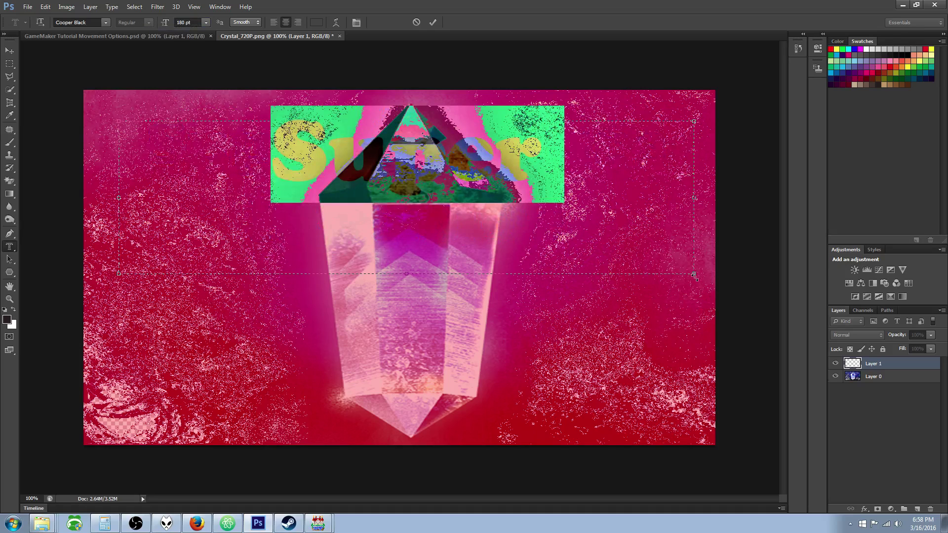
drag(695, 276, 704, 331)
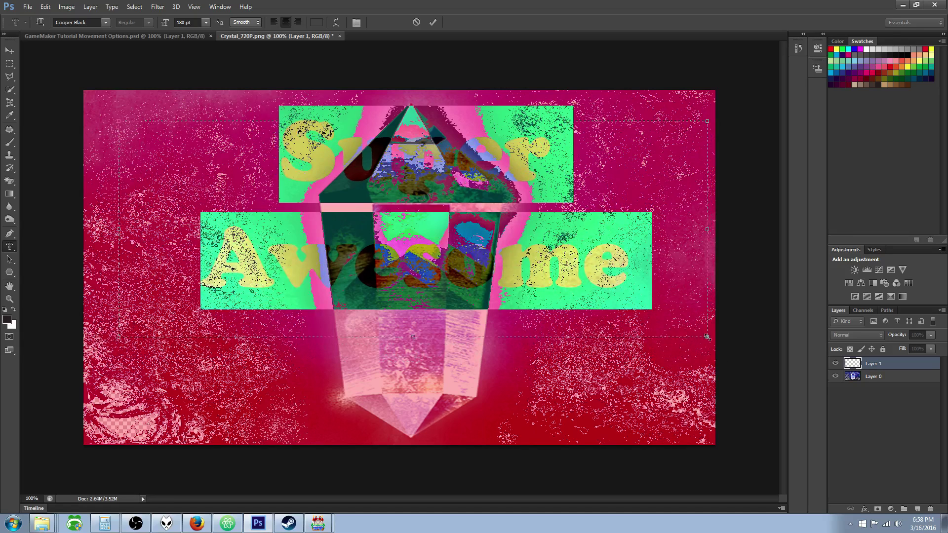
click(578, 168)
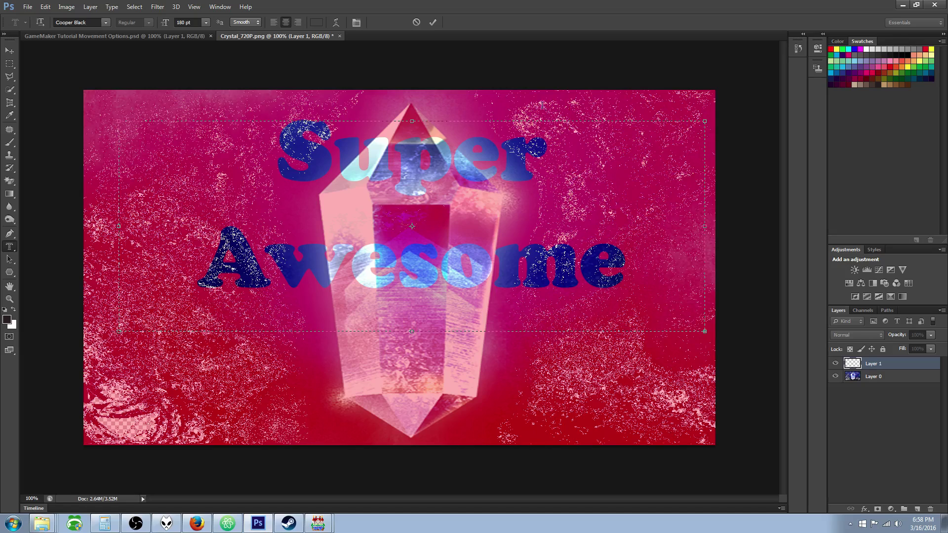
drag(542, 105, 532, 114)
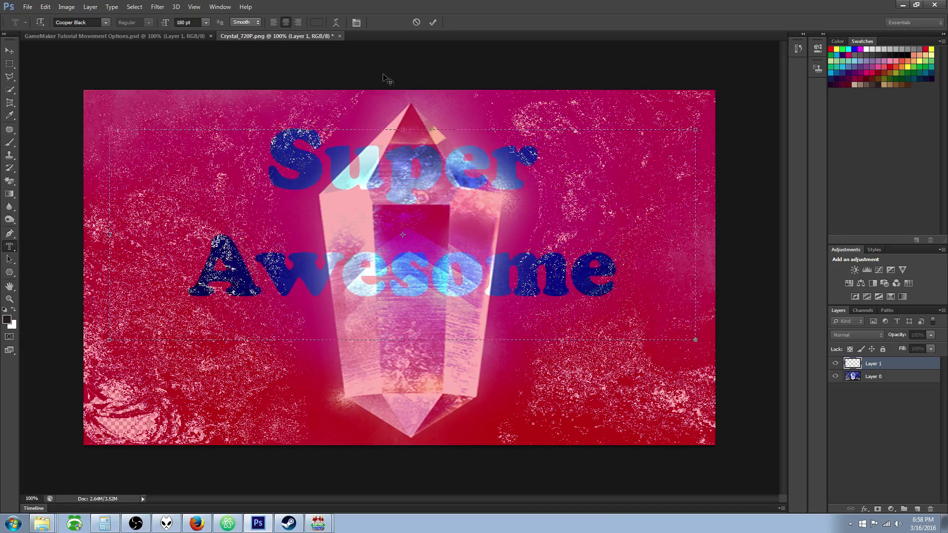
Paint the Super Awesome letter selection pure black, then pick red from Swatches for tinting
click(9, 142)
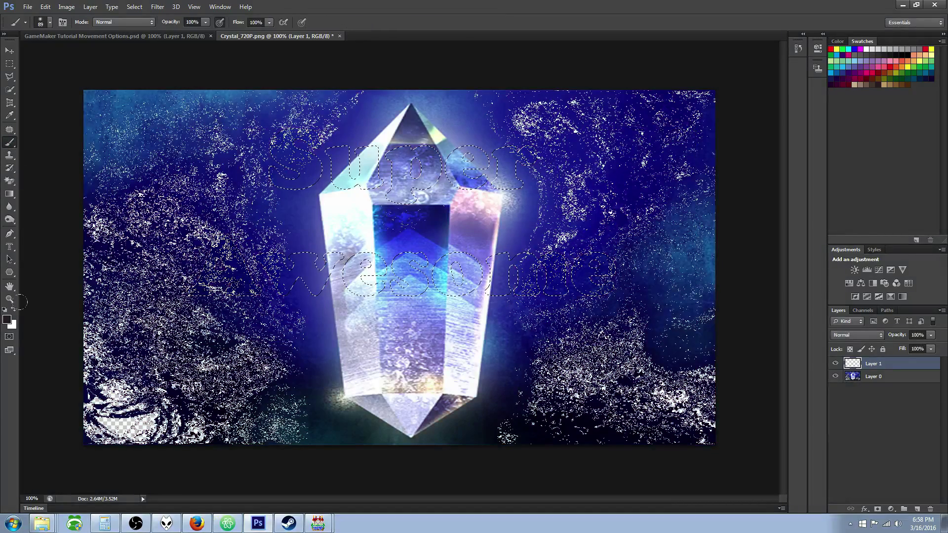
mouse_move(286, 163)
mouse_down()
mouse_move(425, 158)
mouse_move(514, 182)
mouse_up()
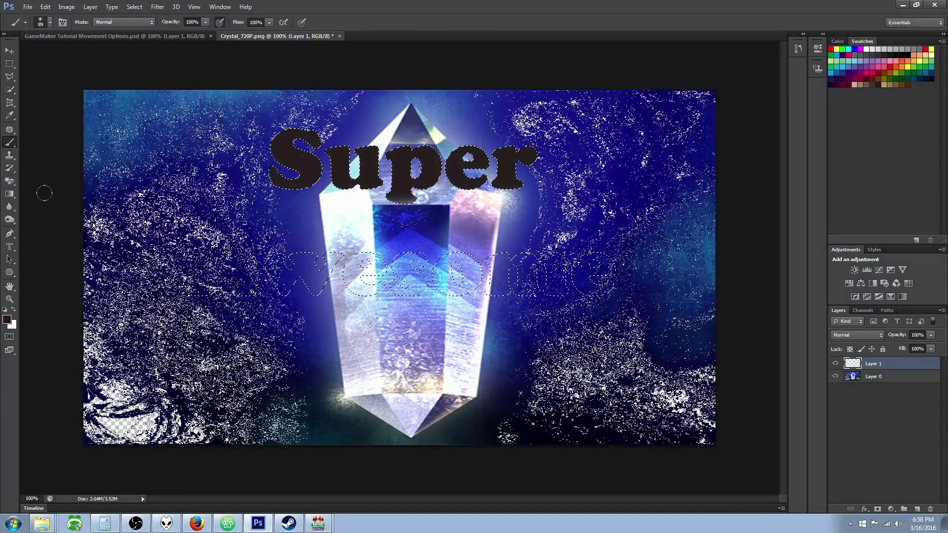
drag(217, 247, 365, 257)
mouse_move(520, 228)
mouse_down()
mouse_move(356, 266)
mouse_move(757, 281)
mouse_up()
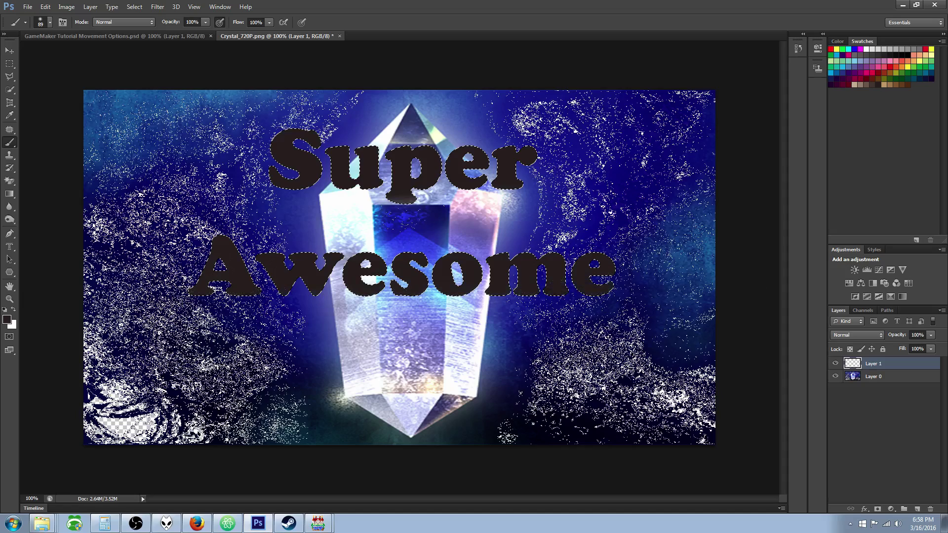
click(914, 51)
mouse_move(390, 163)
mouse_down()
mouse_move(385, 178)
mouse_move(296, 158)
mouse_move(292, 187)
mouse_move(414, 200)
mouse_up()
mouse_move(212, 267)
mouse_down()
mouse_move(593, 277)
mouse_move(597, 262)
mouse_up()
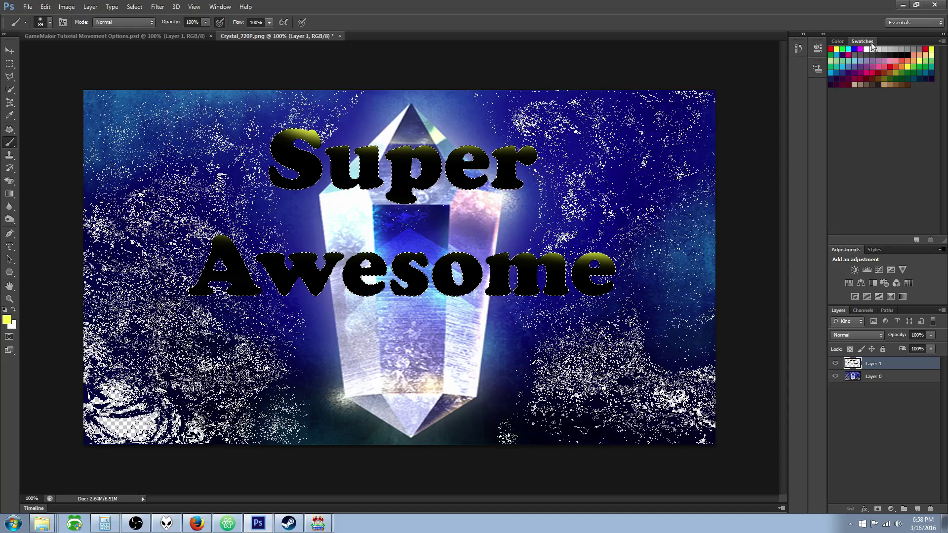
click(831, 49)
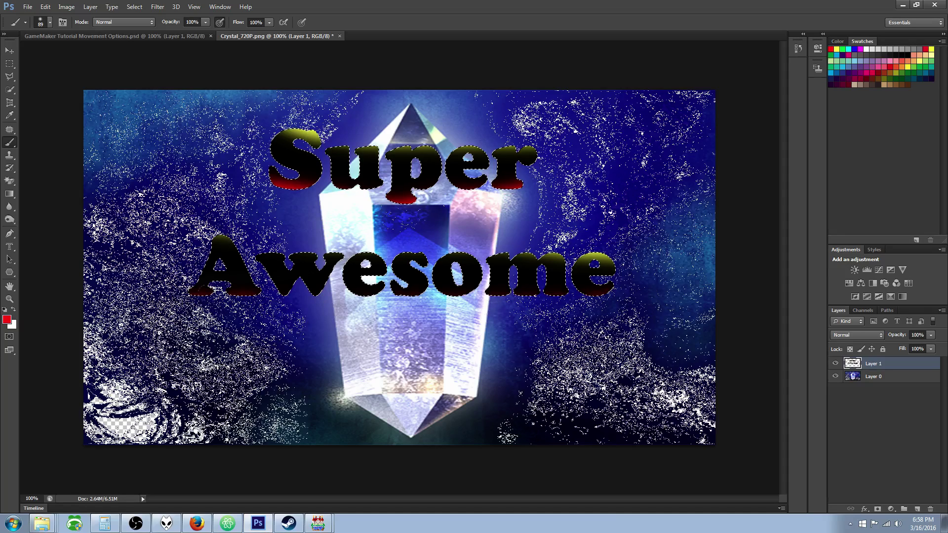
Apply the Artistic Plastic Wrap filter from the Filter Gallery to the letters
click(157, 6)
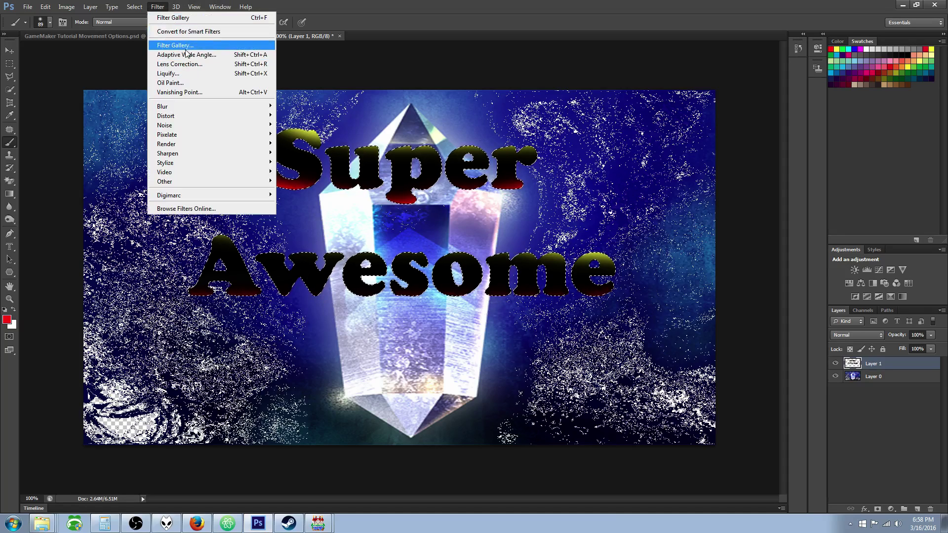
click(186, 46)
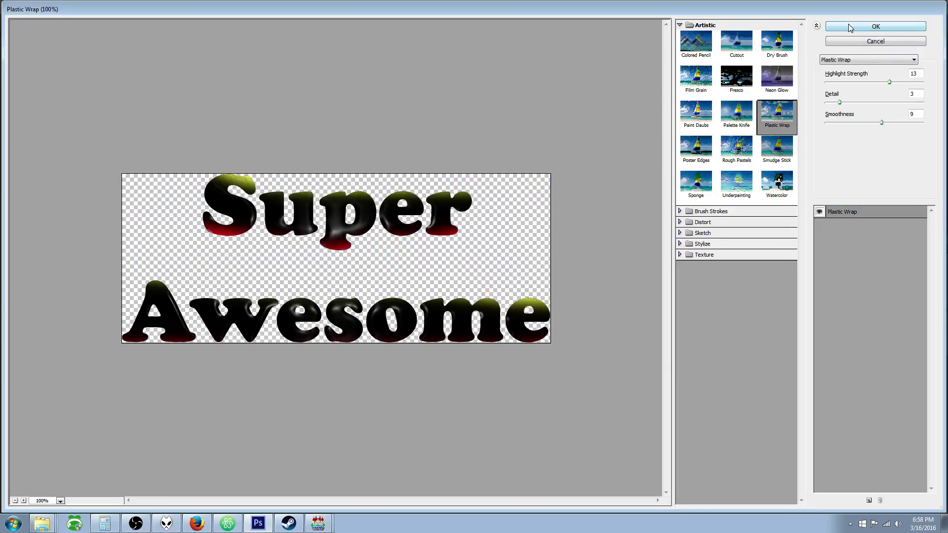
click(850, 28)
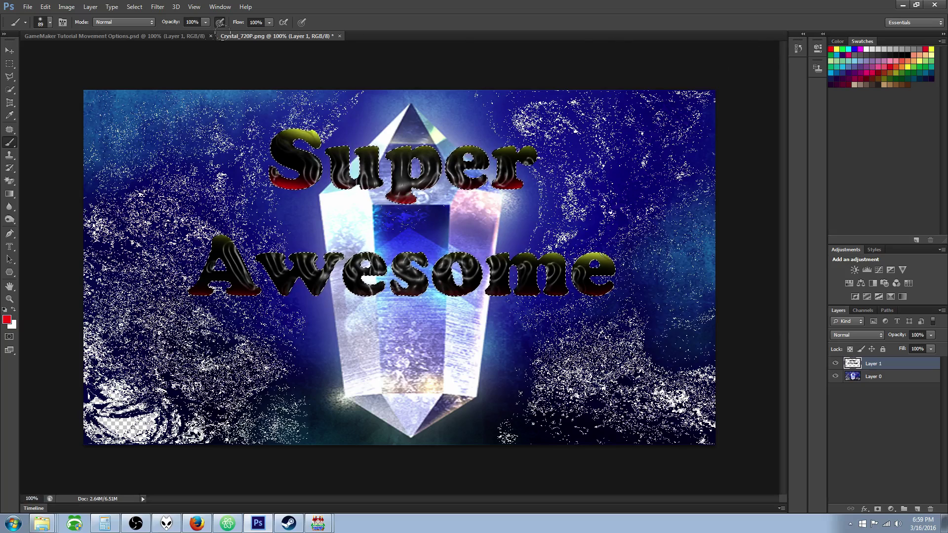
Save the layered crystal title image as Crystal_720P.psd
click(45, 7)
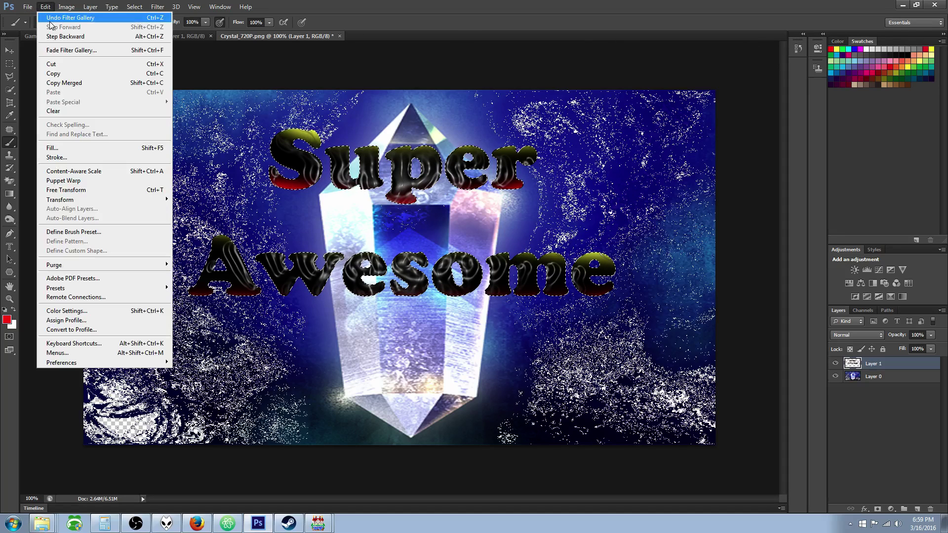
click(50, 20)
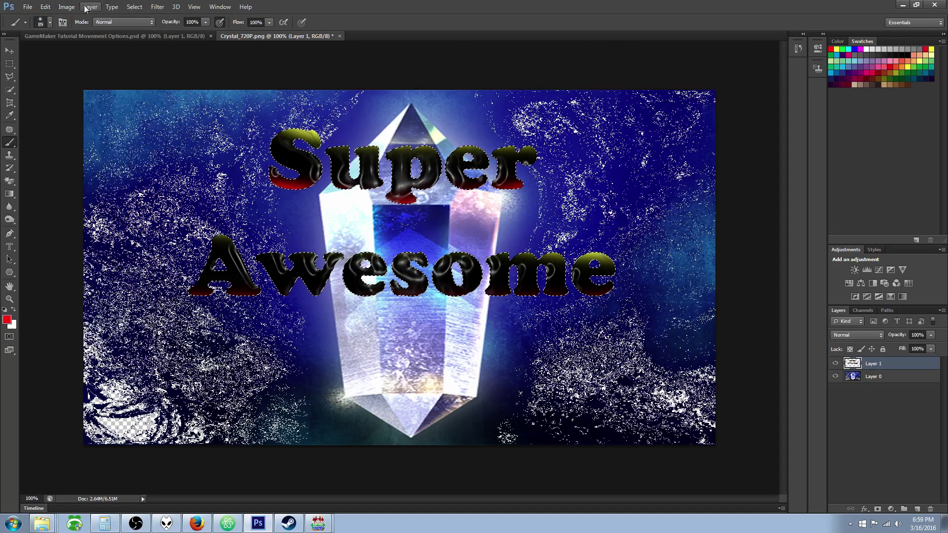
click(27, 7)
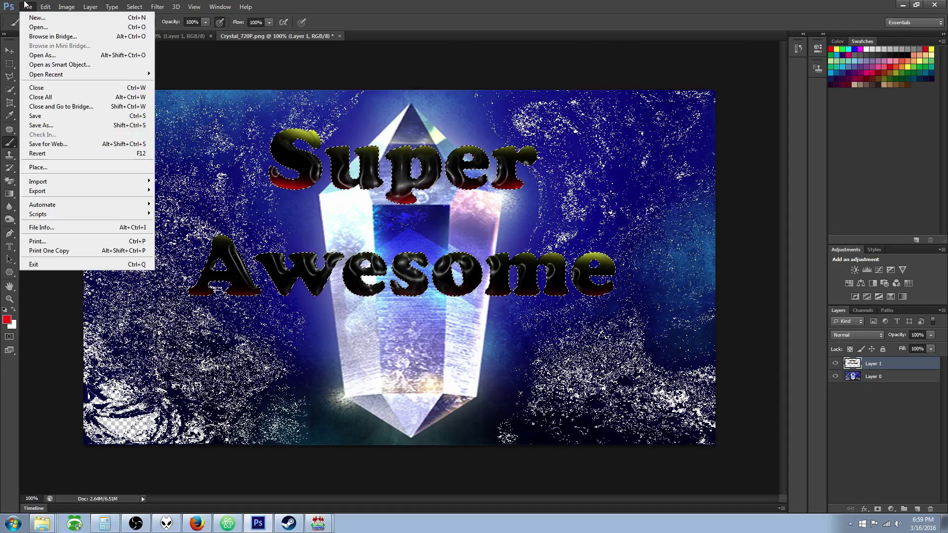
click(87, 125)
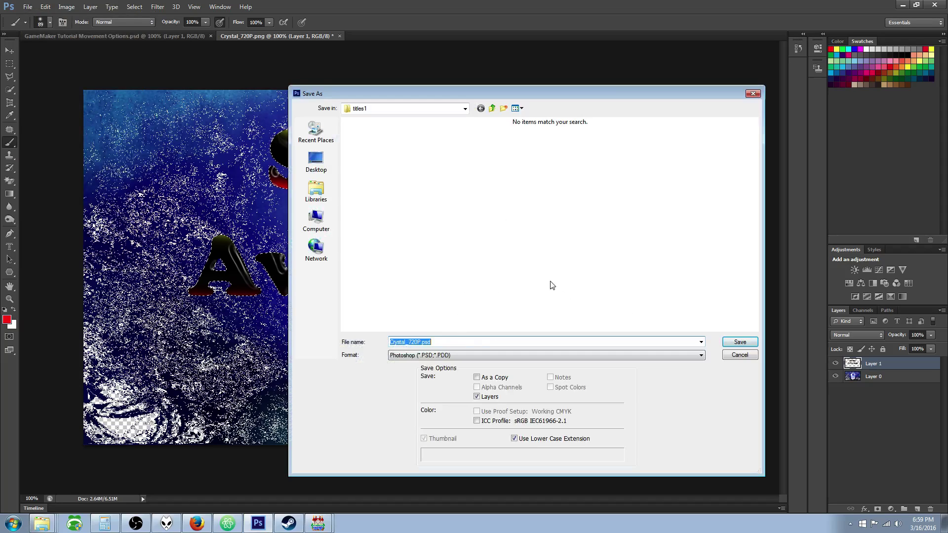
click(740, 342)
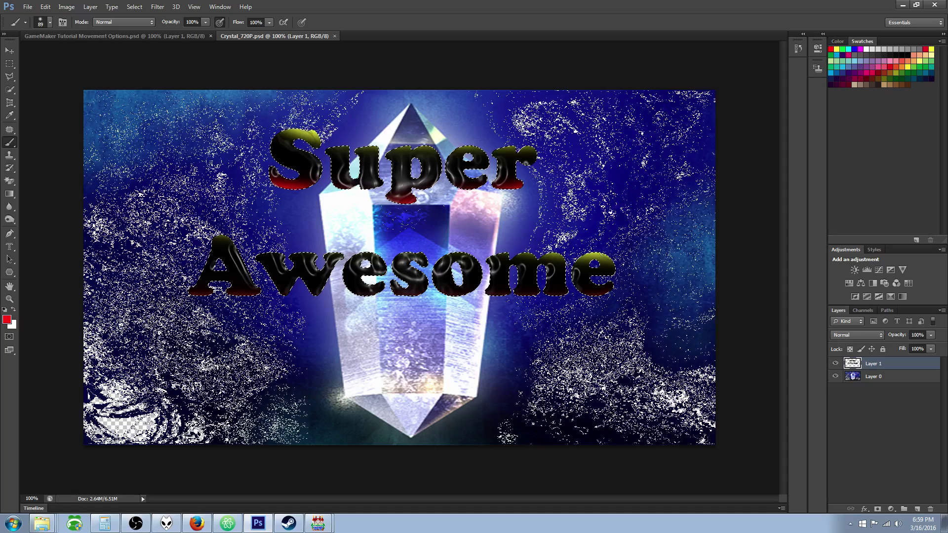
Save a PNG copy over the existing Crystal_720P.png, then dismiss the resulting save error
click(27, 6)
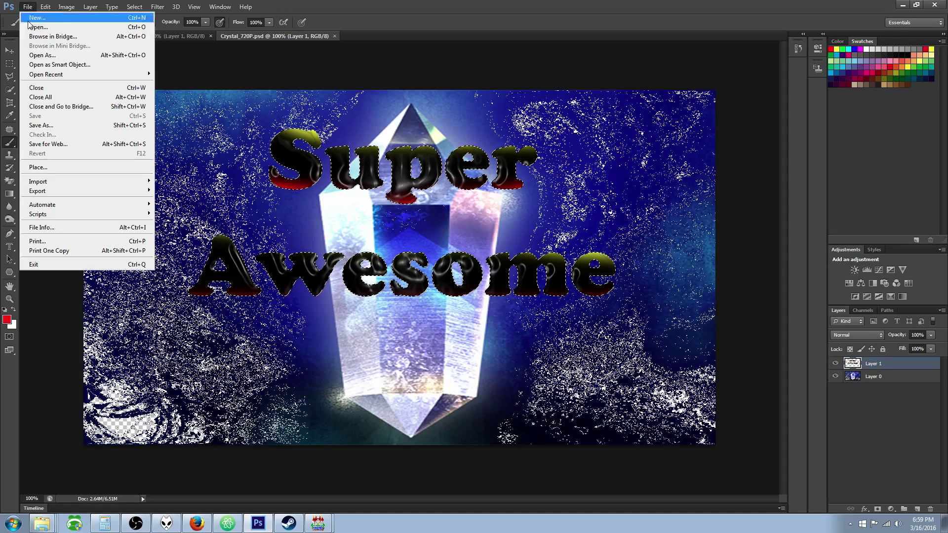
click(87, 125)
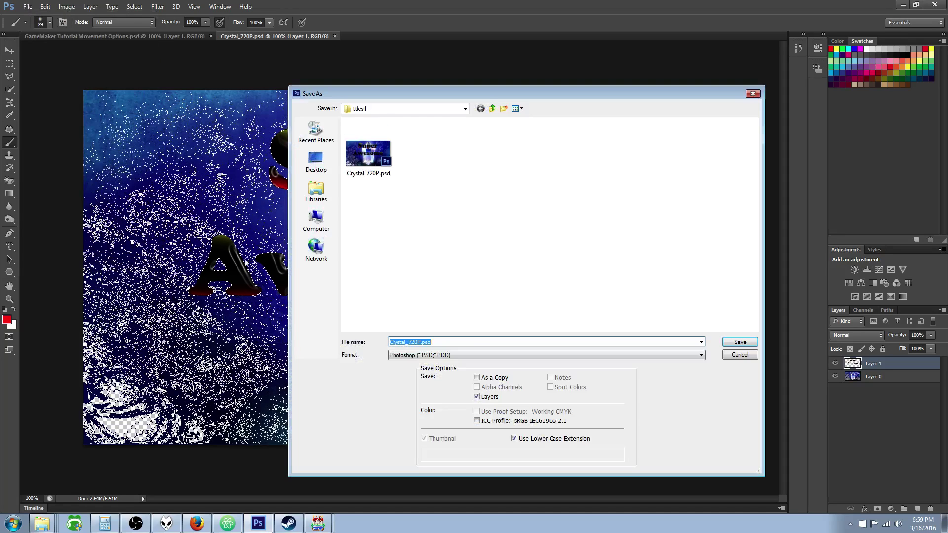
click(461, 355)
click(487, 459)
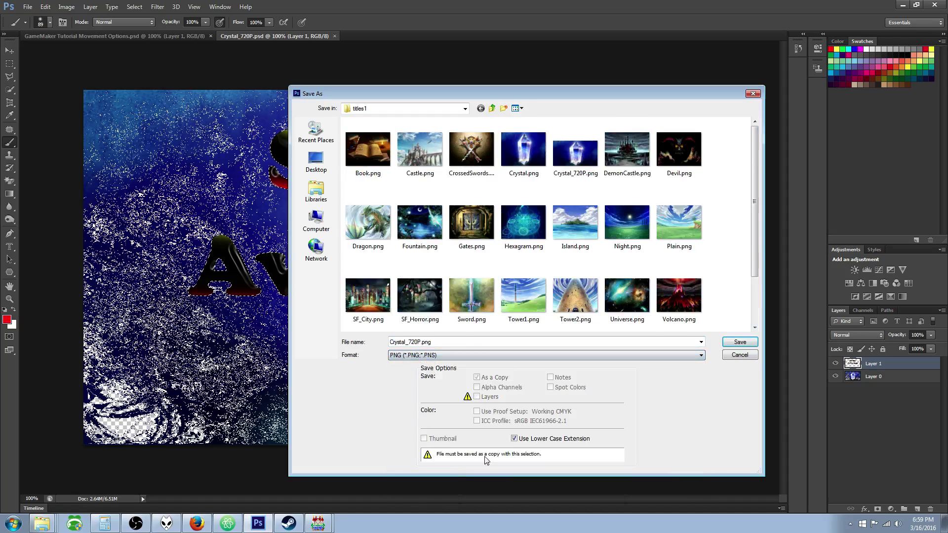
click(741, 342)
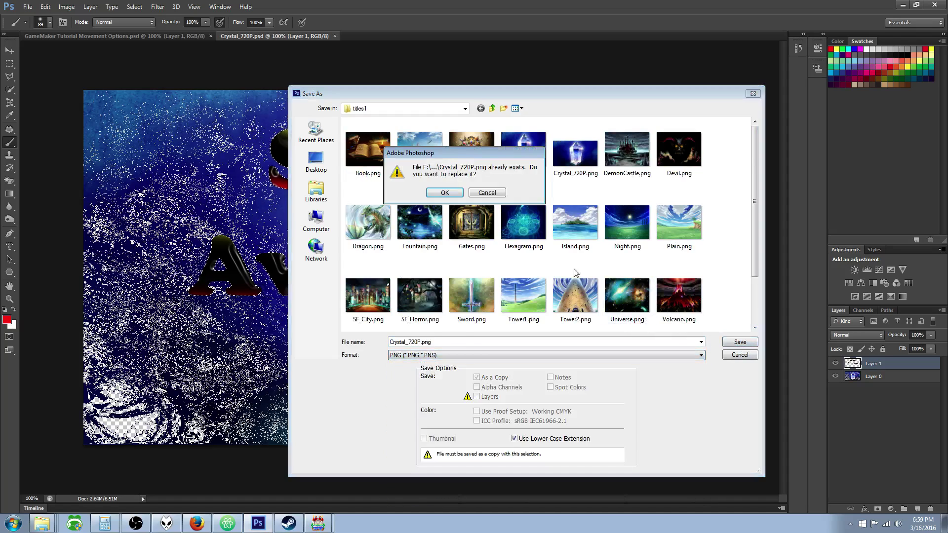
click(446, 192)
click(496, 186)
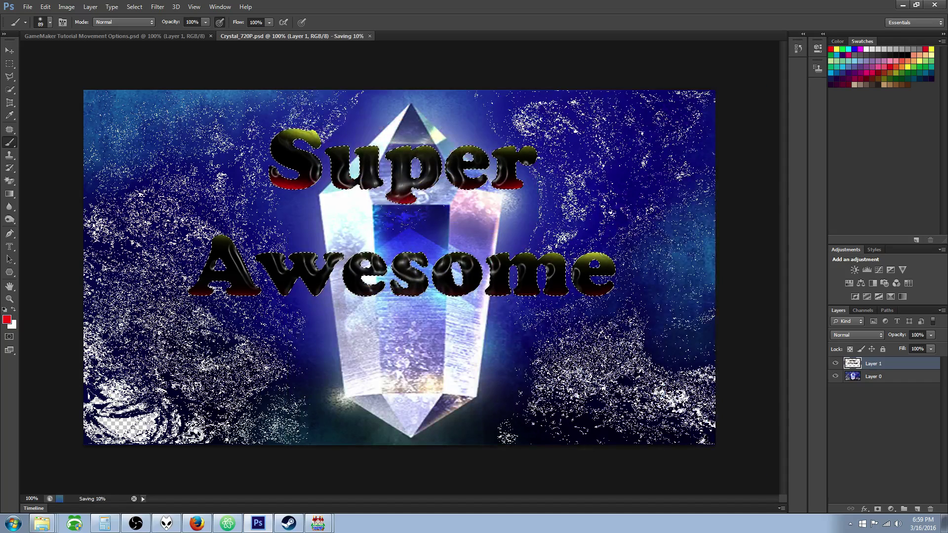
click(27, 4)
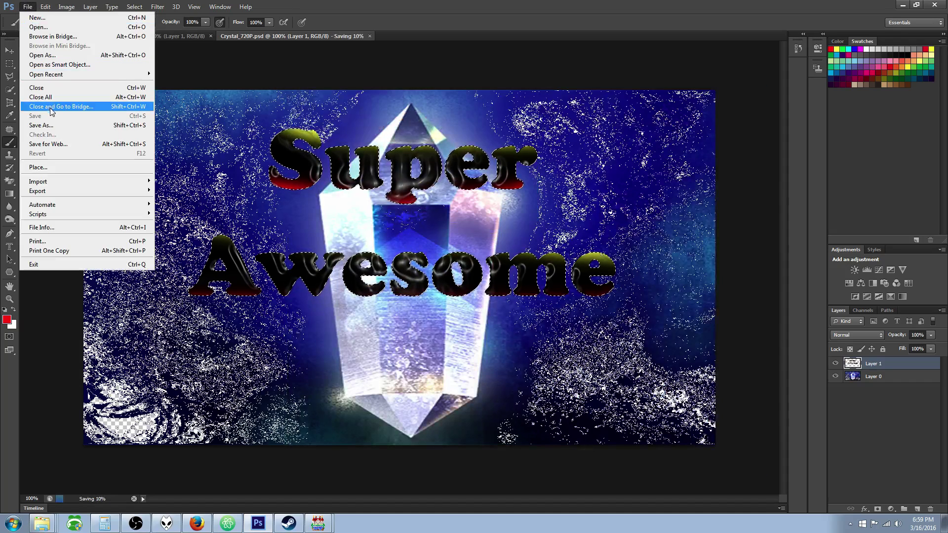
click(52, 125)
click(482, 204)
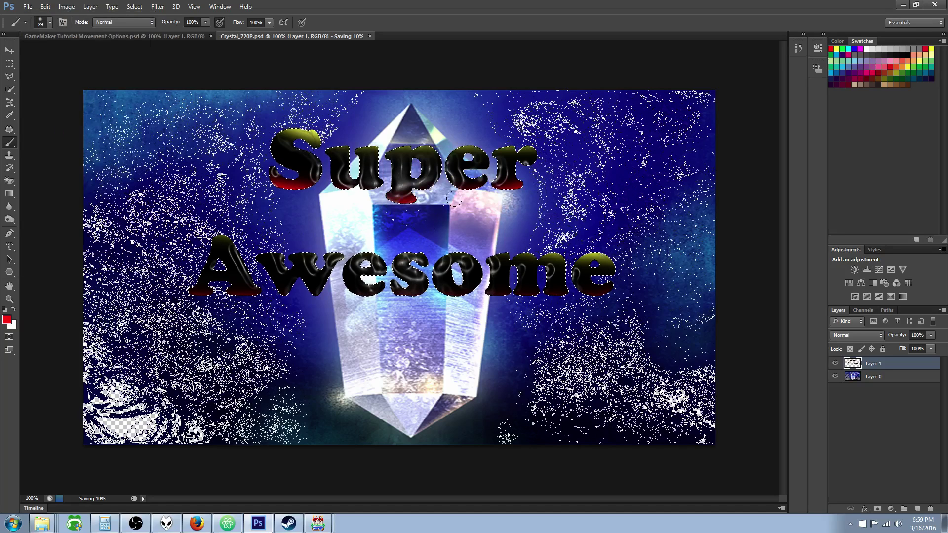
Save Crystal_720P.png into img\titlescreens\blue_sphere with Smallest / Slow compression, no interlace
click(25, 7)
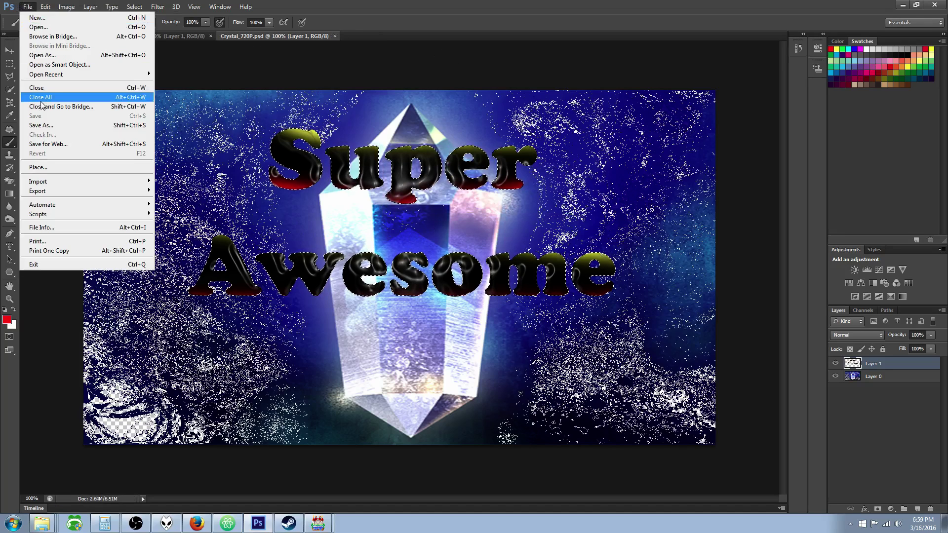
click(38, 127)
click(470, 354)
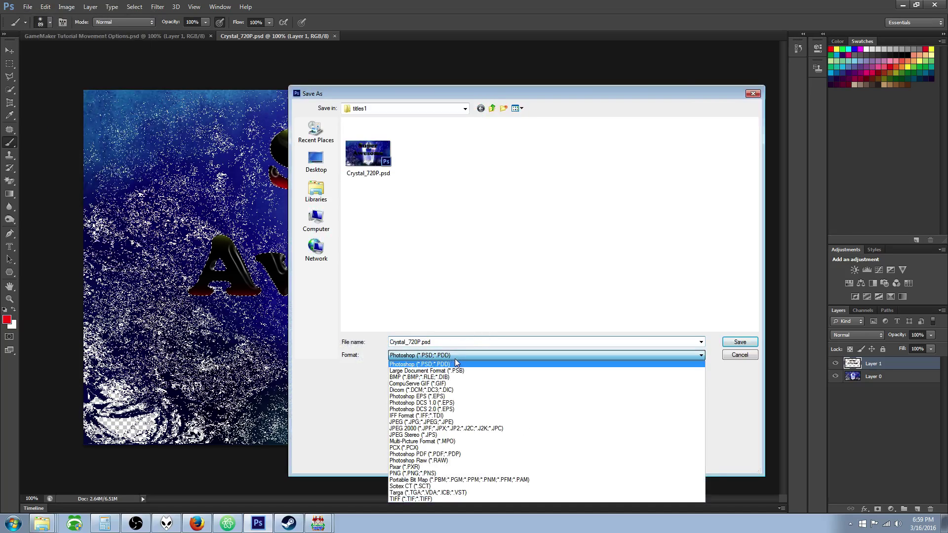
click(469, 473)
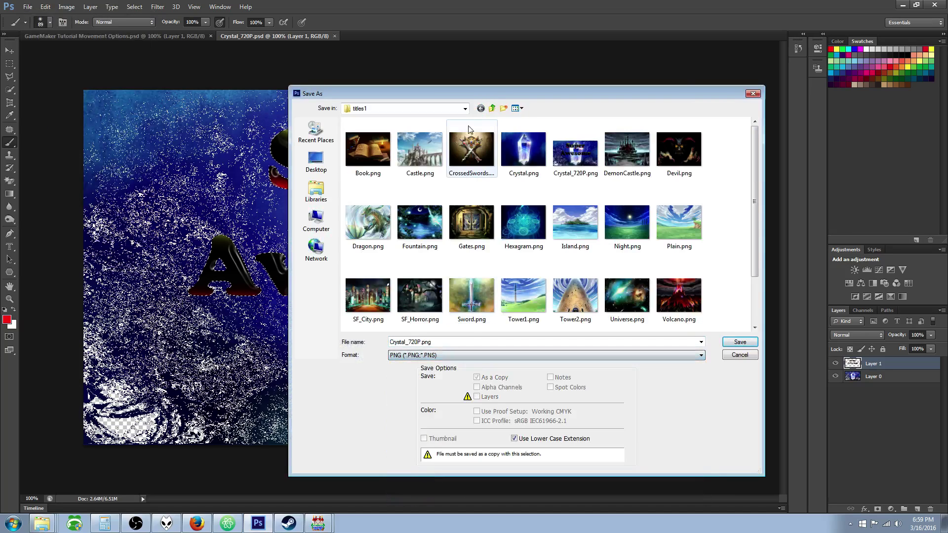
click(493, 108)
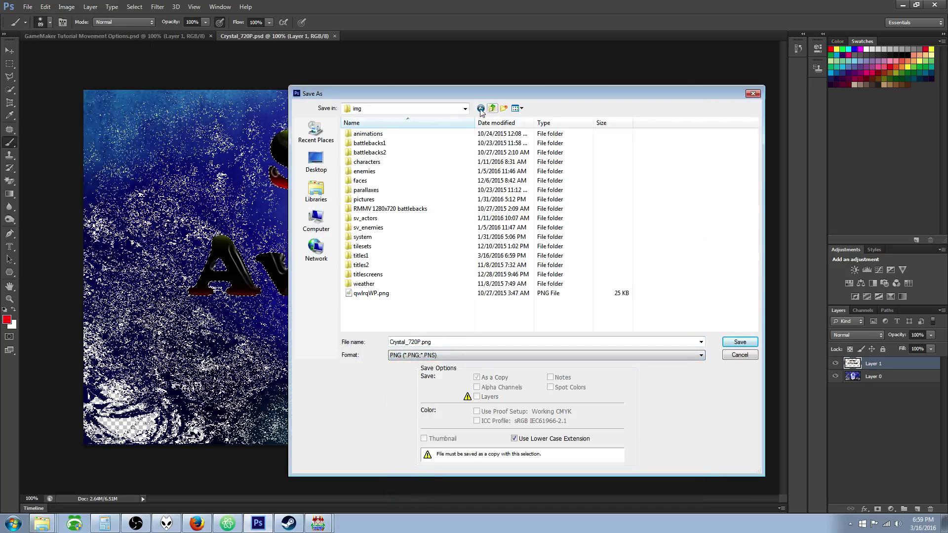
double_click(386, 274)
click(373, 137)
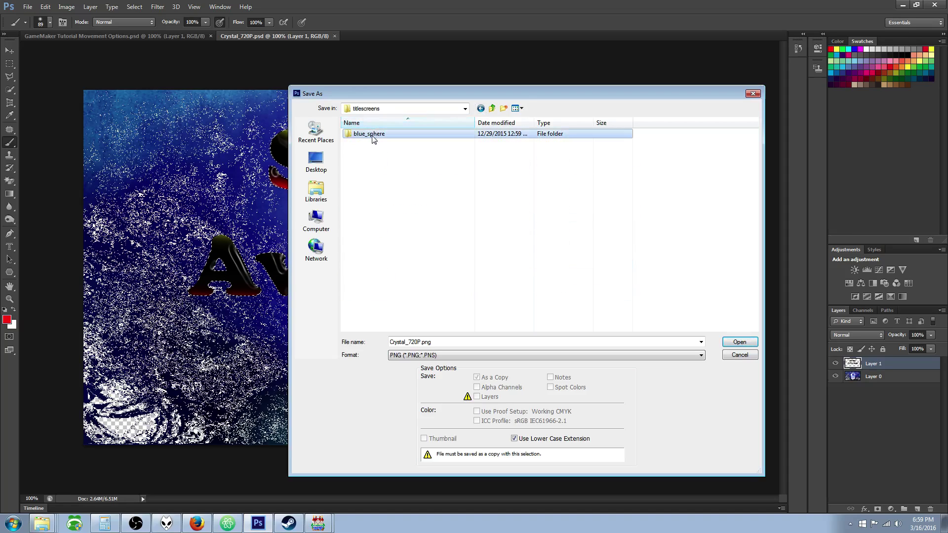
double_click(377, 134)
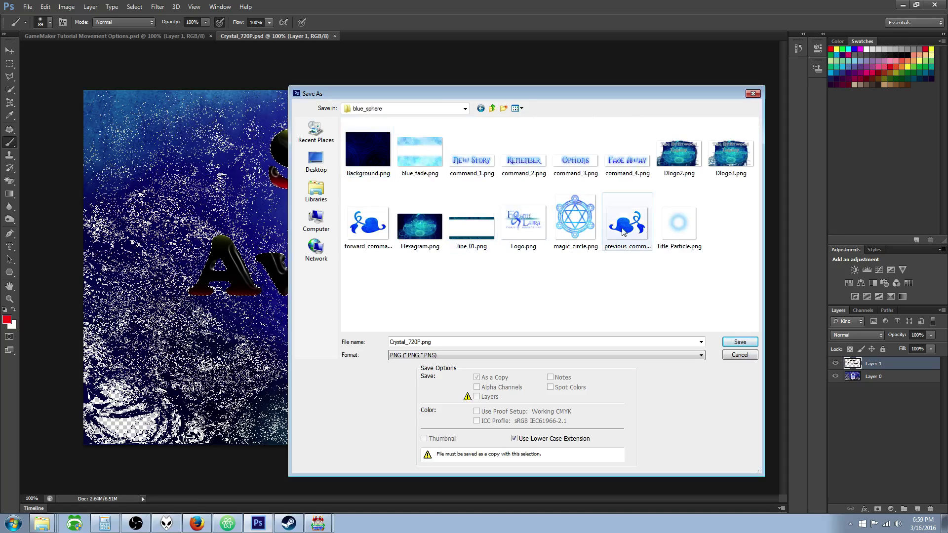
click(730, 342)
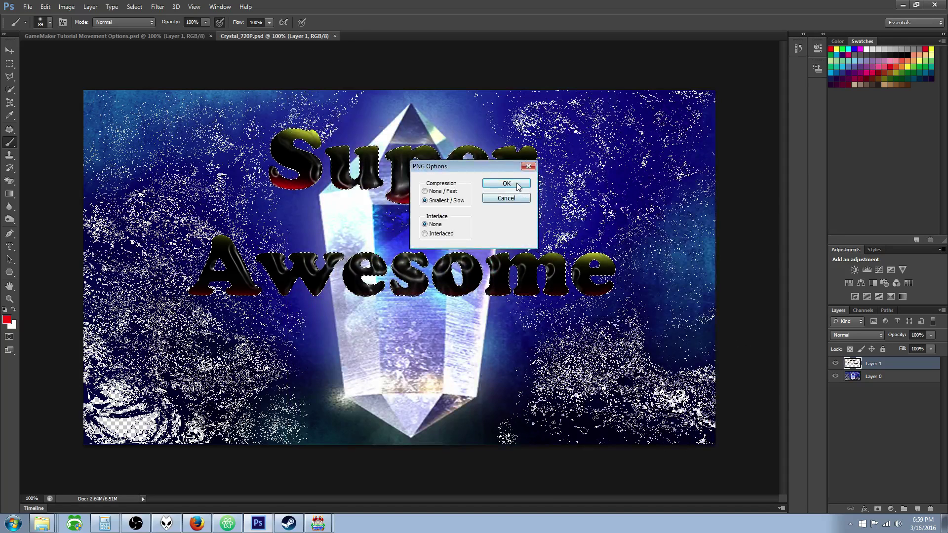
click(506, 184)
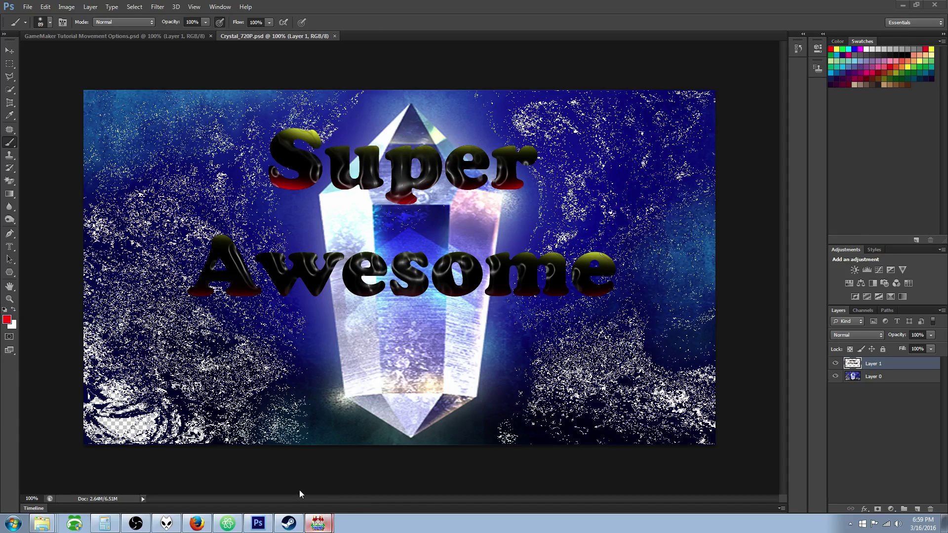
In RPG Maker MV, bring up the Plugin Manager and scroll down the plugin list
click(318, 523)
click(404, 34)
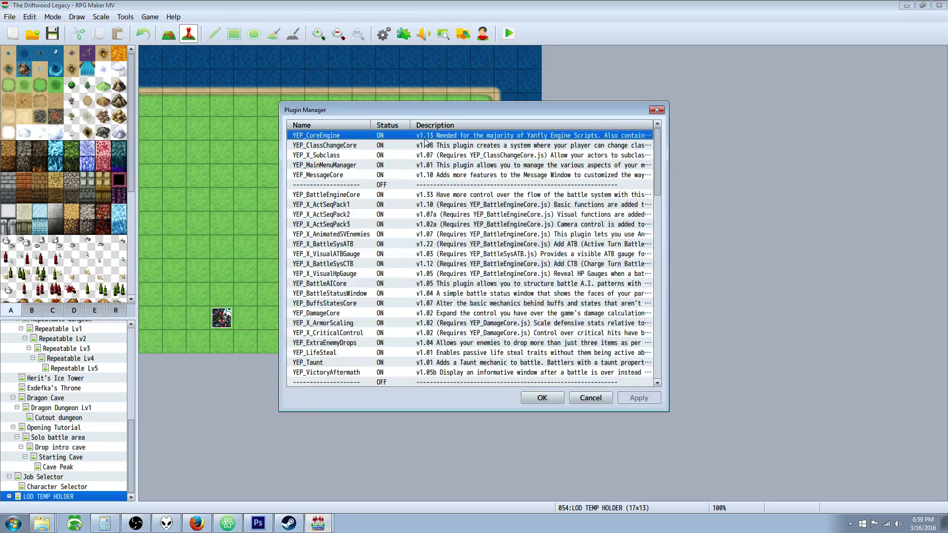
drag(658, 166, 658, 349)
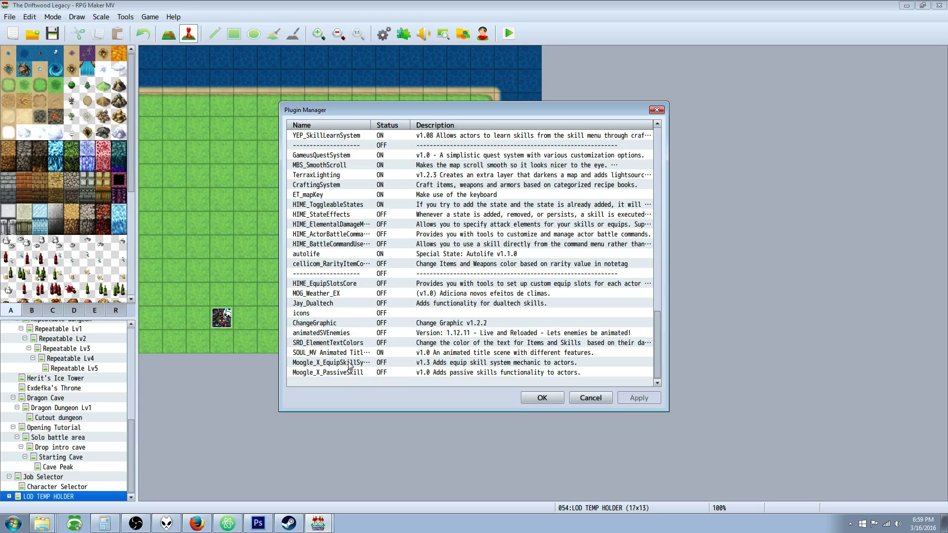
double_click(350, 344)
click(524, 360)
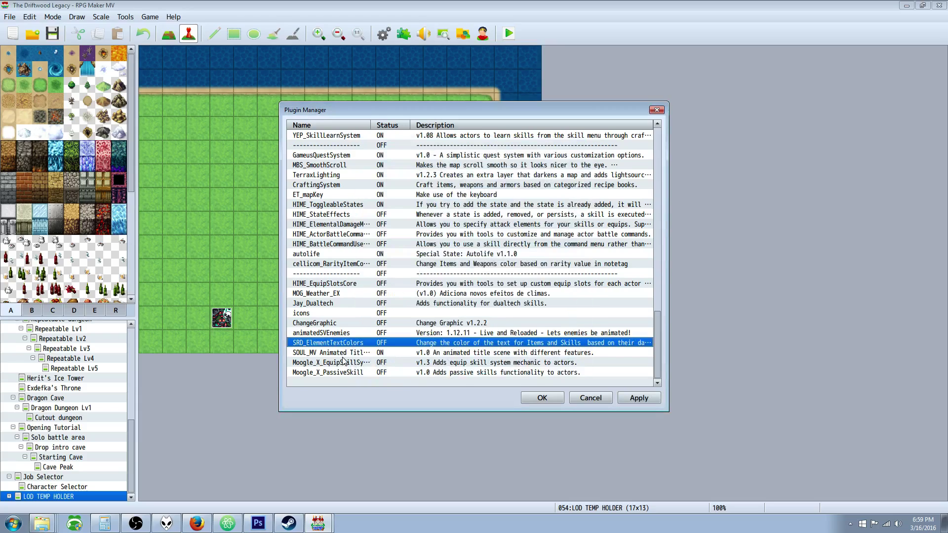
Open SOUL_MV Animated Title's settings and inspect Title 2 Image, currently Dlogo3
double_click(344, 353)
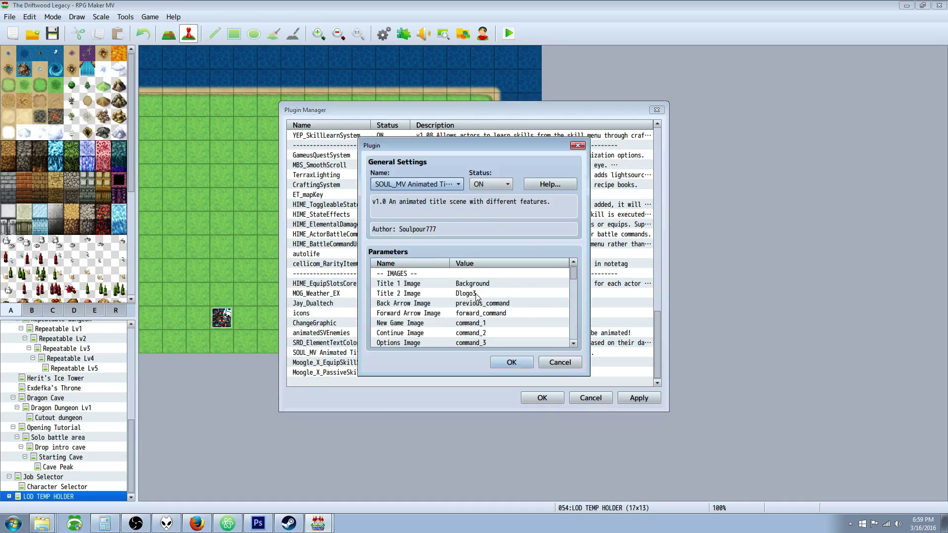
click(464, 285)
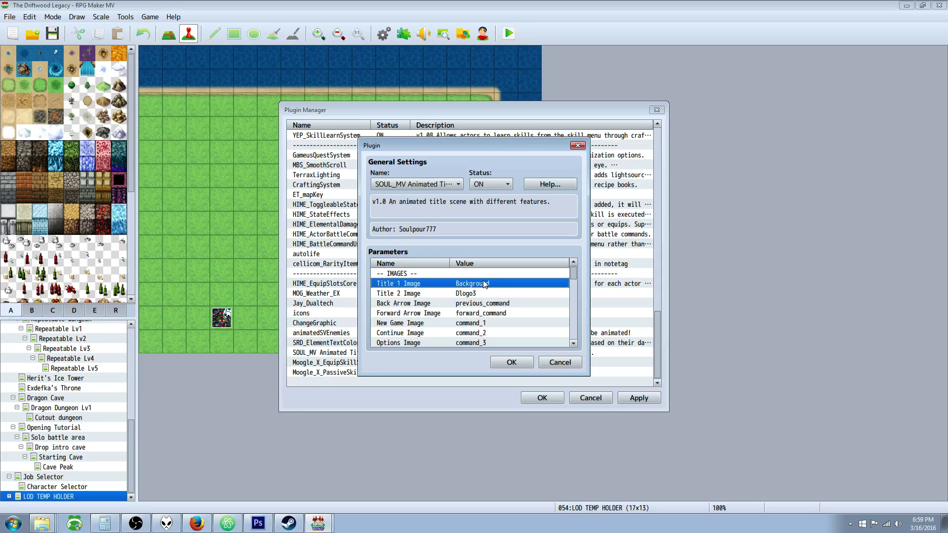
click(478, 294)
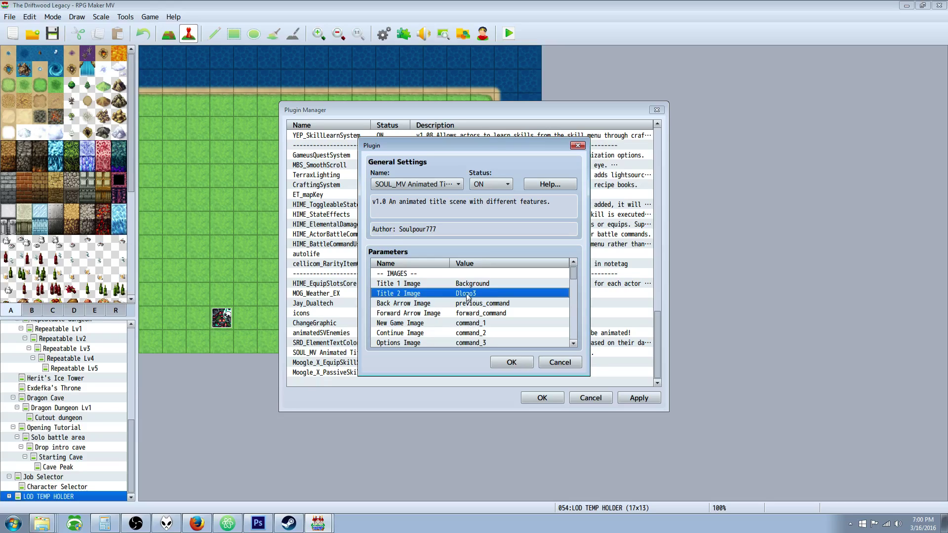
click(51, 527)
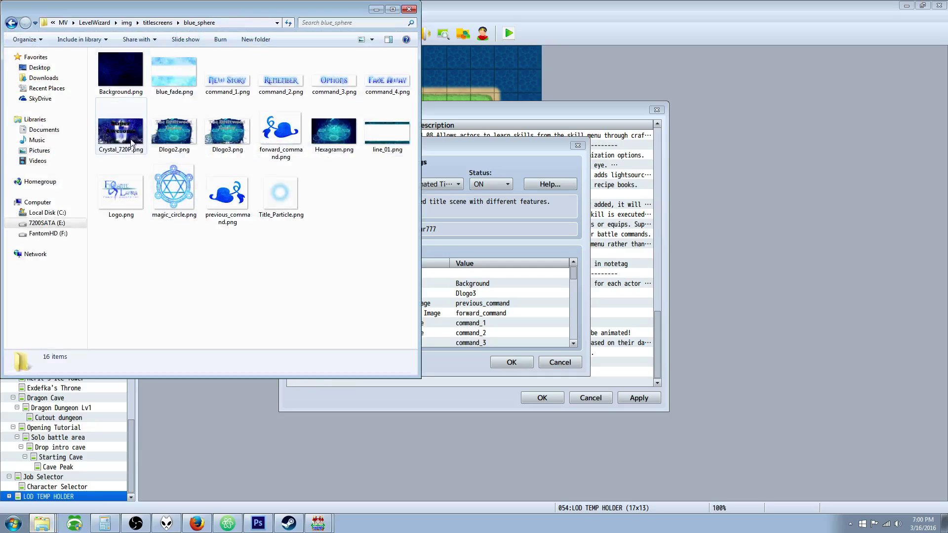
Set the plugin's Title 2 Image to Crystal_720P and confirm the settings
double_click(488, 296)
text(Crystal_720P)
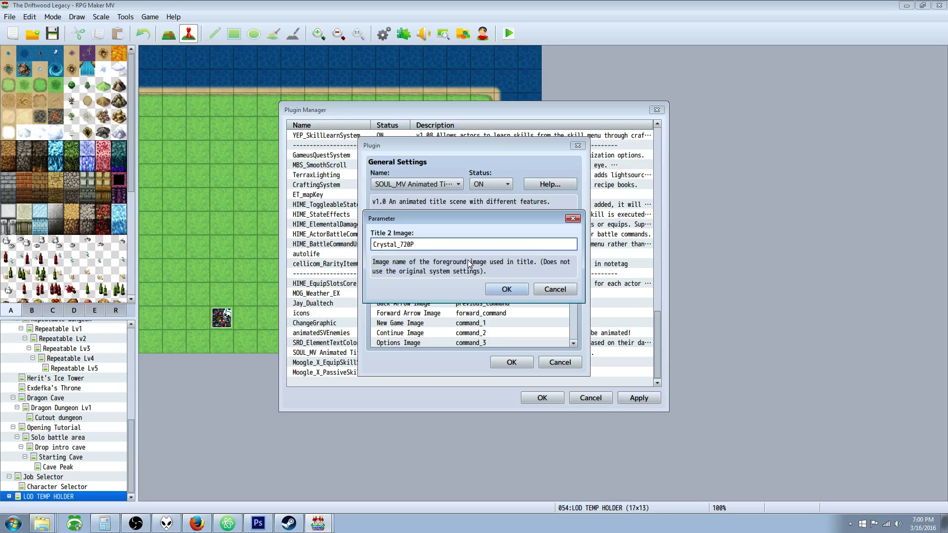
click(503, 289)
scroll(511, 332, down, 4)
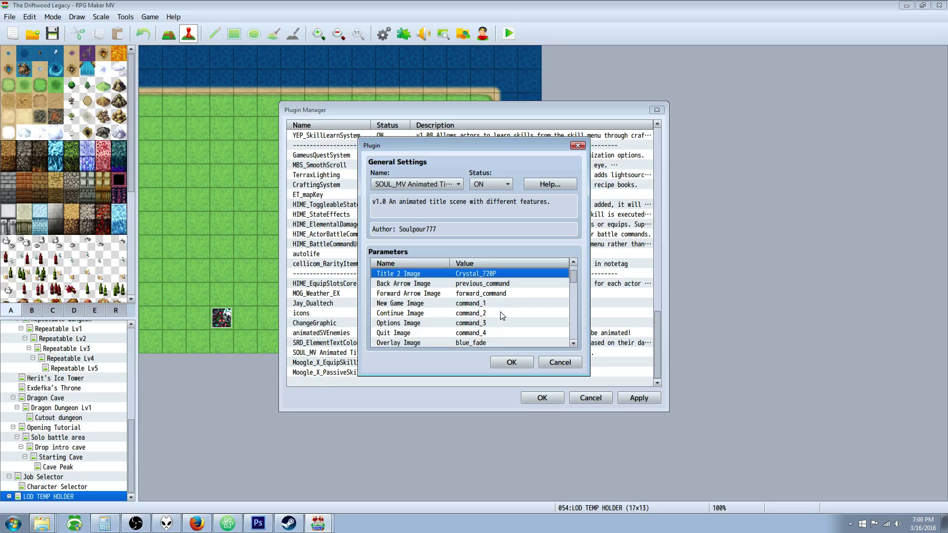
scroll(521, 301, down, 2)
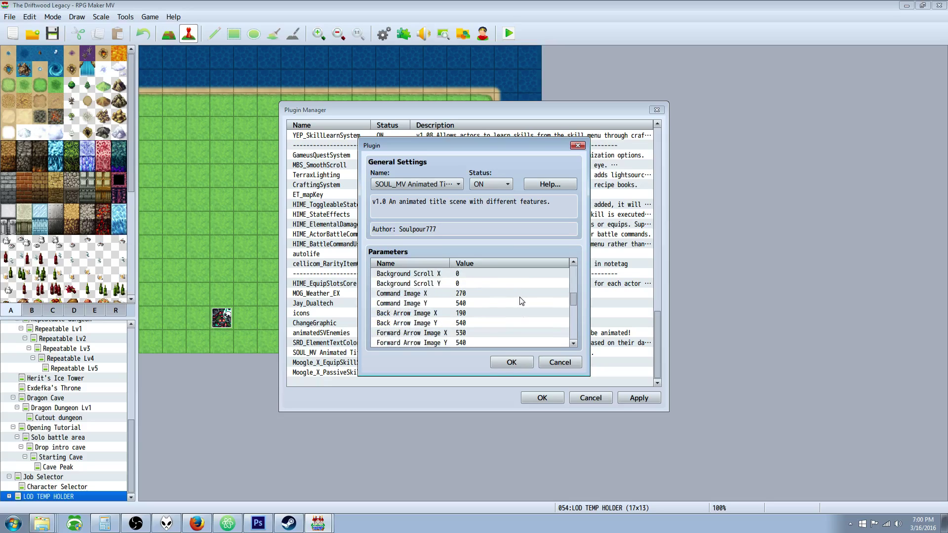
scroll(521, 301, down, 6)
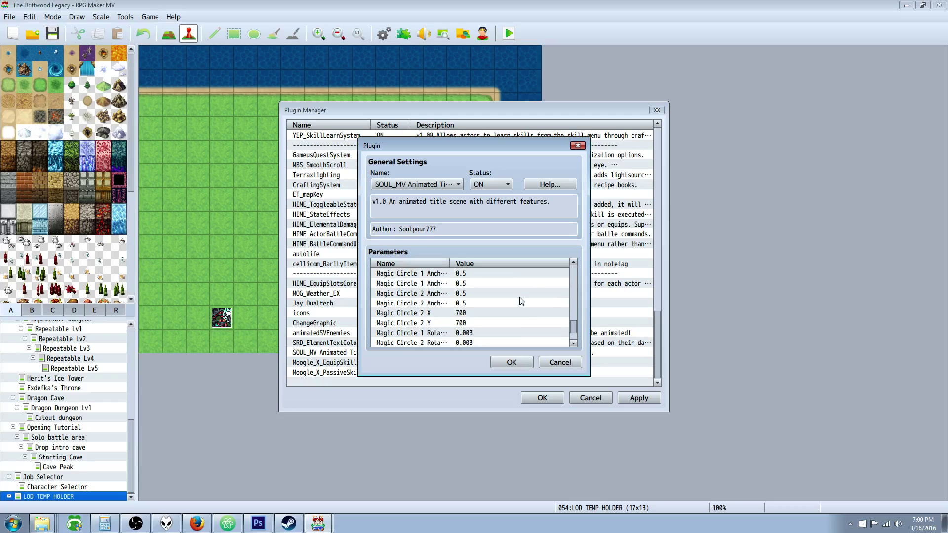
click(512, 362)
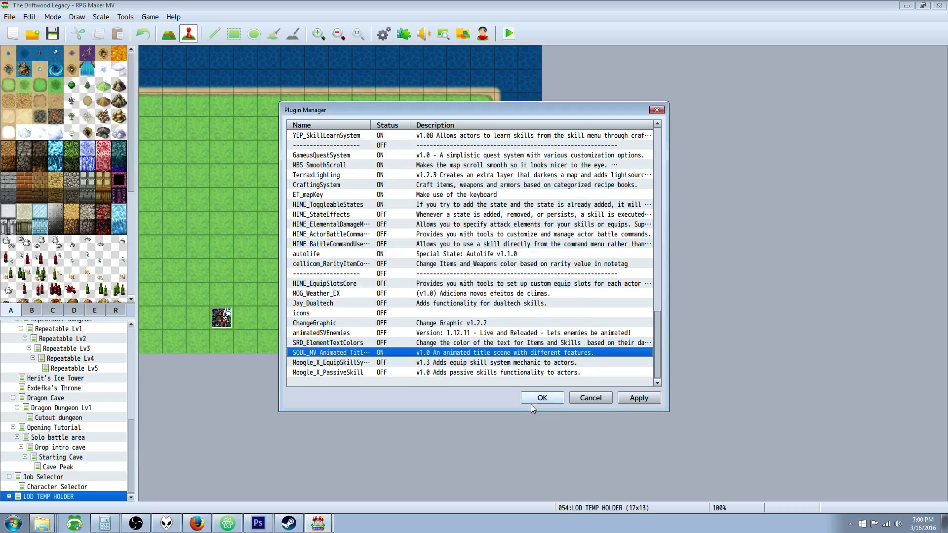
Reopen SOUL_MV Animated Title and change Max Particles to 30
double_click(466, 352)
scroll(518, 289, down, 10)
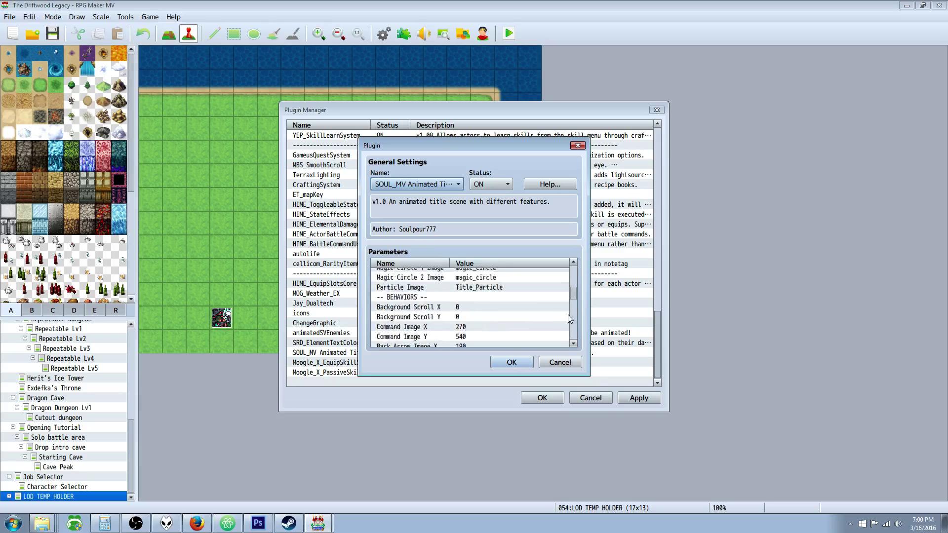
click(447, 344)
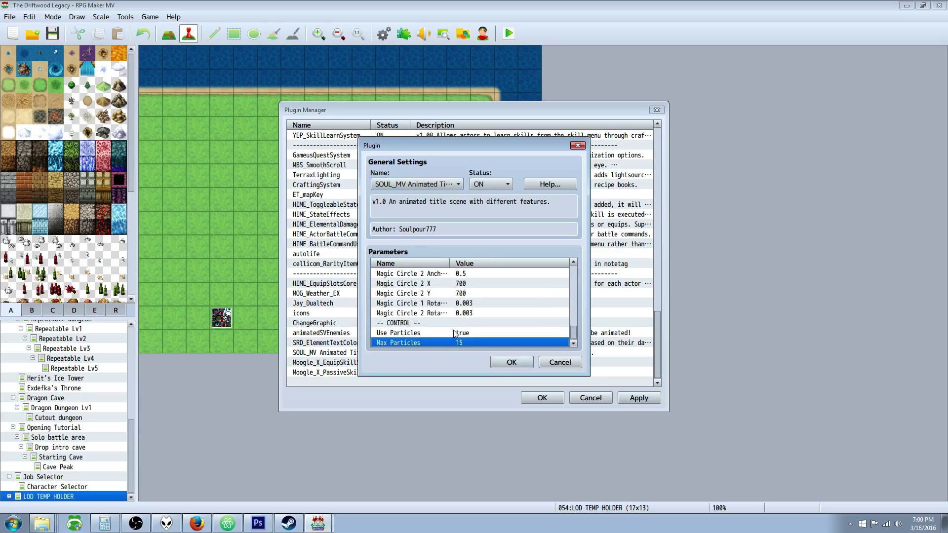
double_click(459, 344)
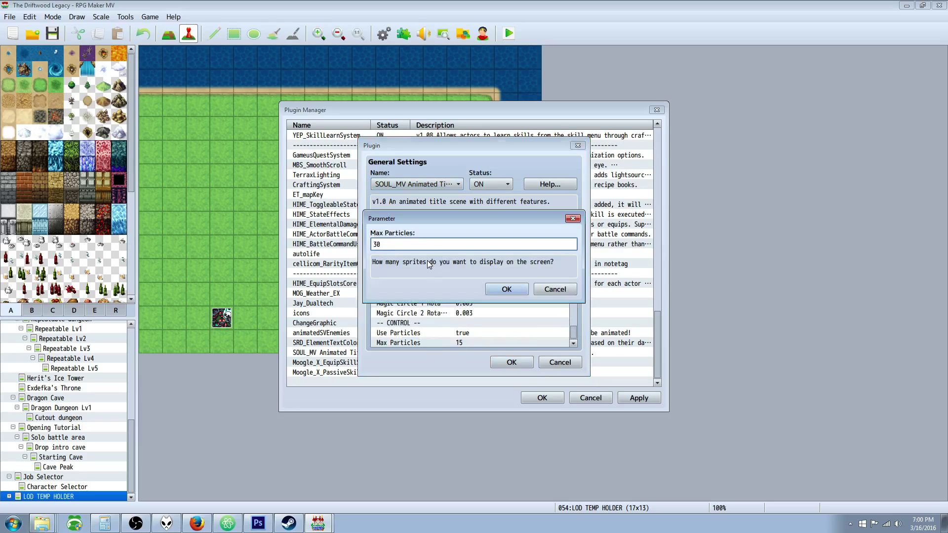
click(508, 292)
Keep Use Particles set to true, then close the plugin settings and Plugin Manager
click(461, 334)
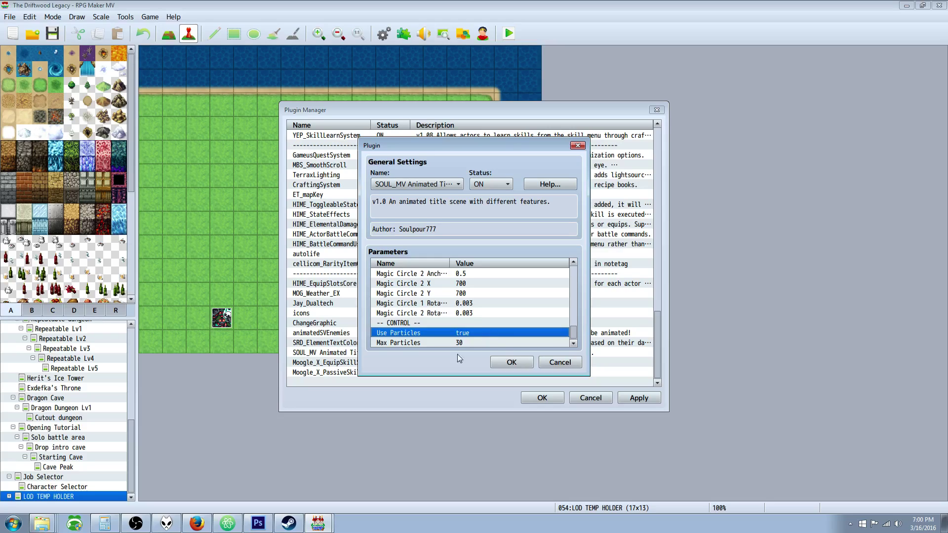
double_click(477, 337)
click(505, 292)
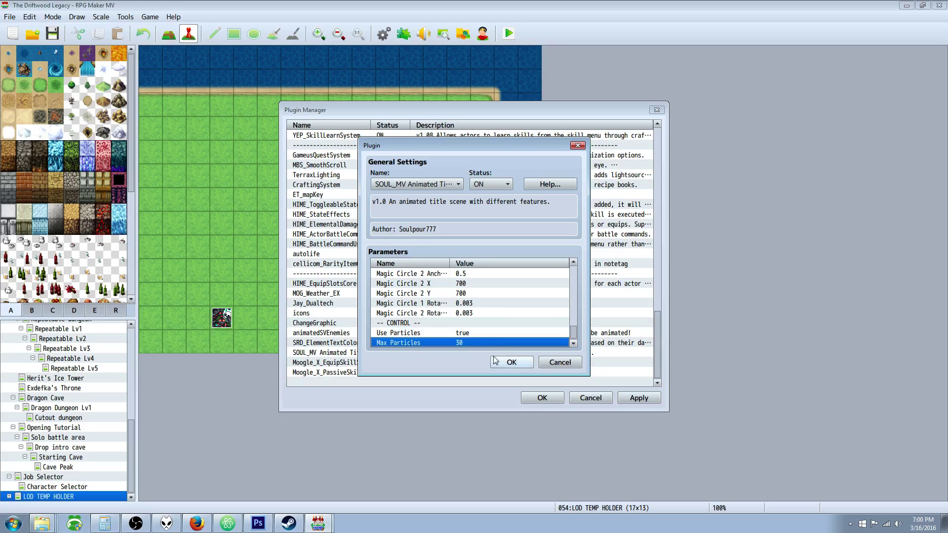
click(511, 362)
click(542, 398)
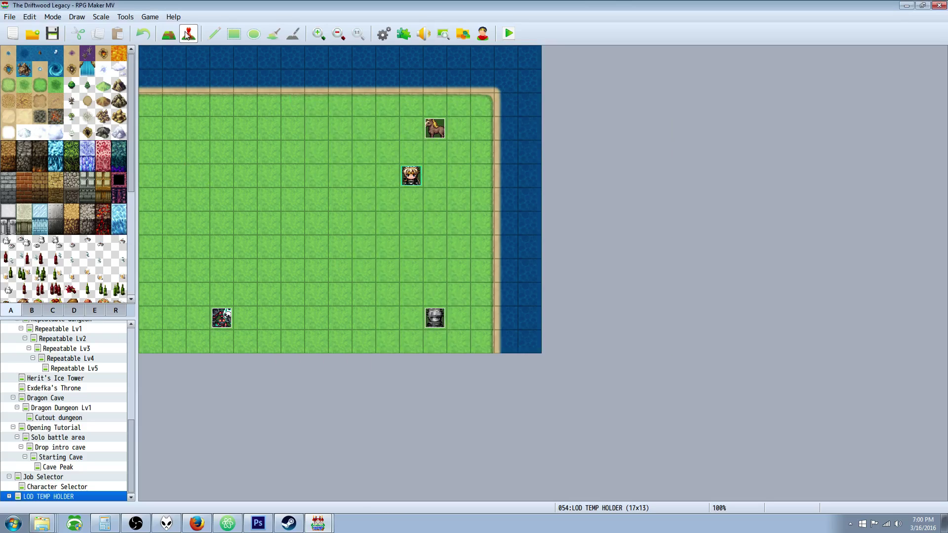
click(502, 35)
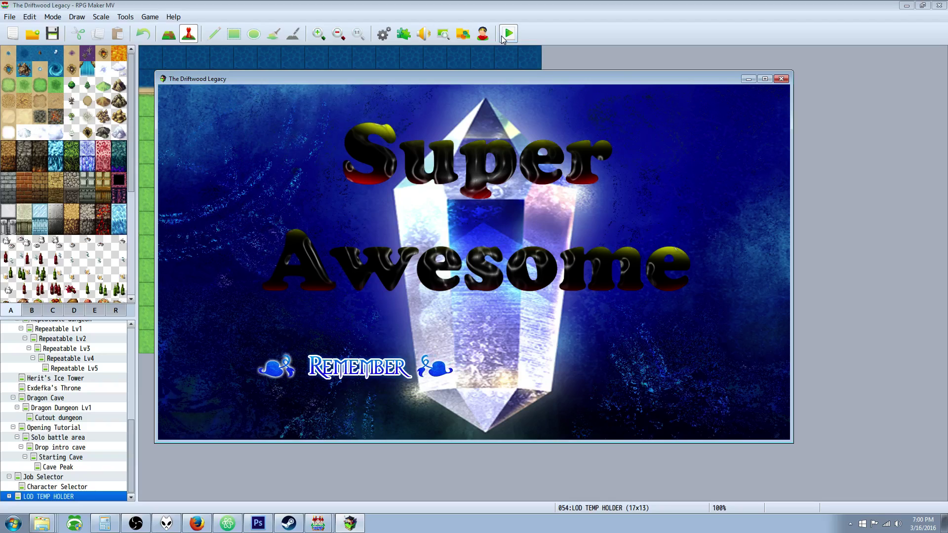
key(Right)
key(Right)
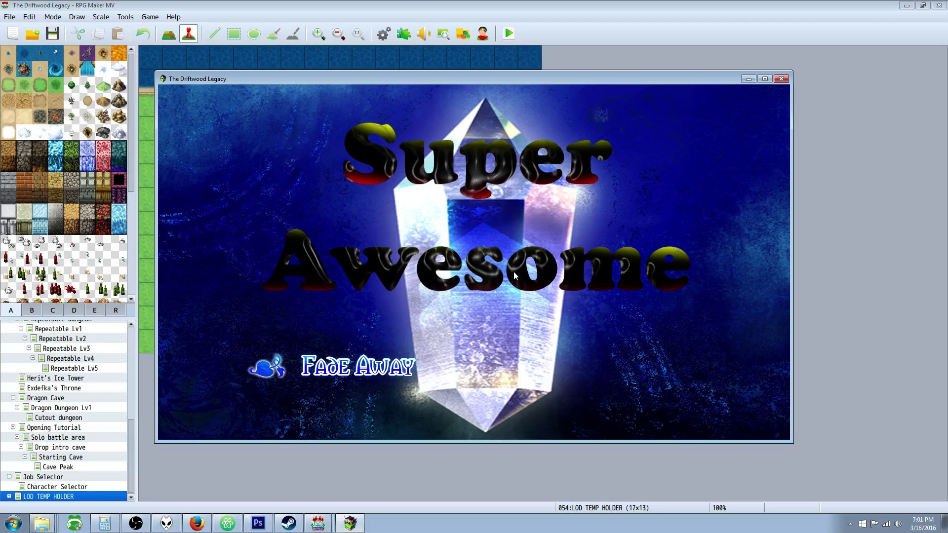
key(Right)
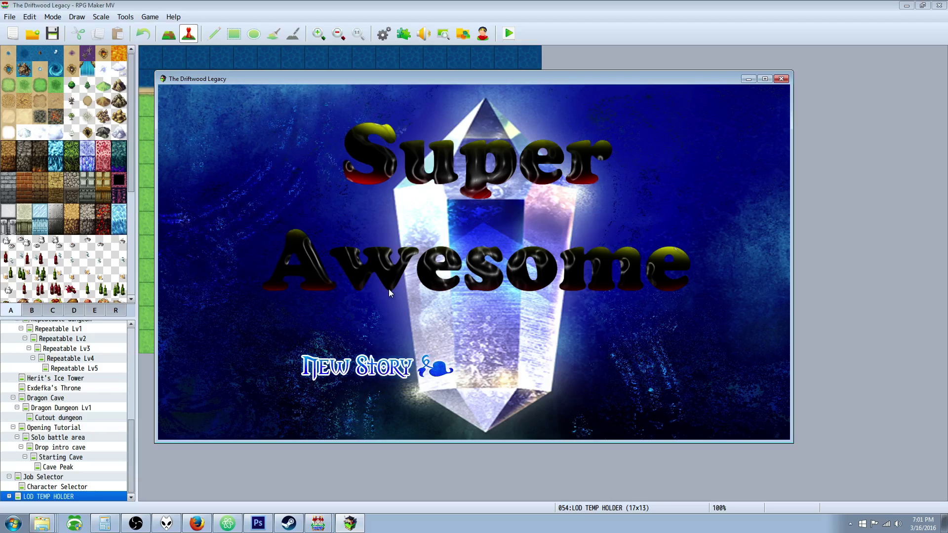
key(Right)
key(Right)
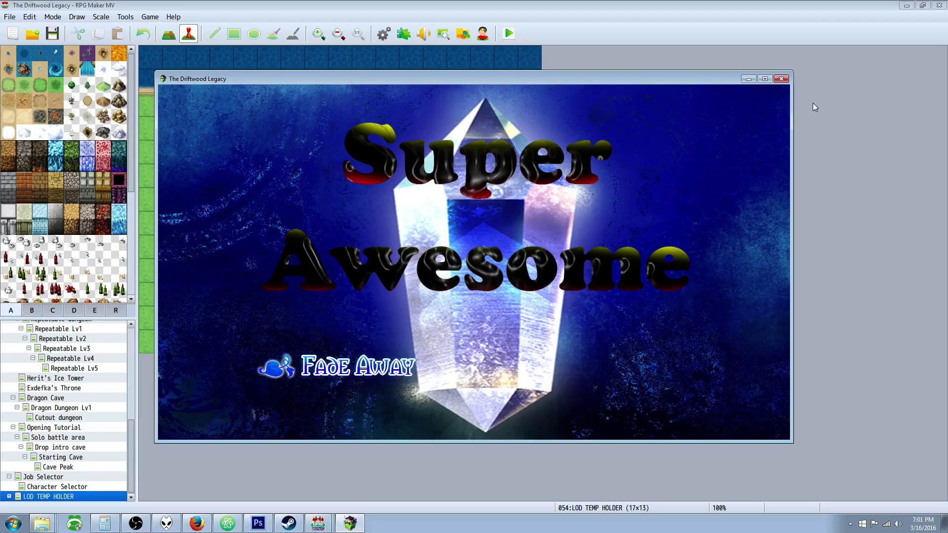
click(782, 79)
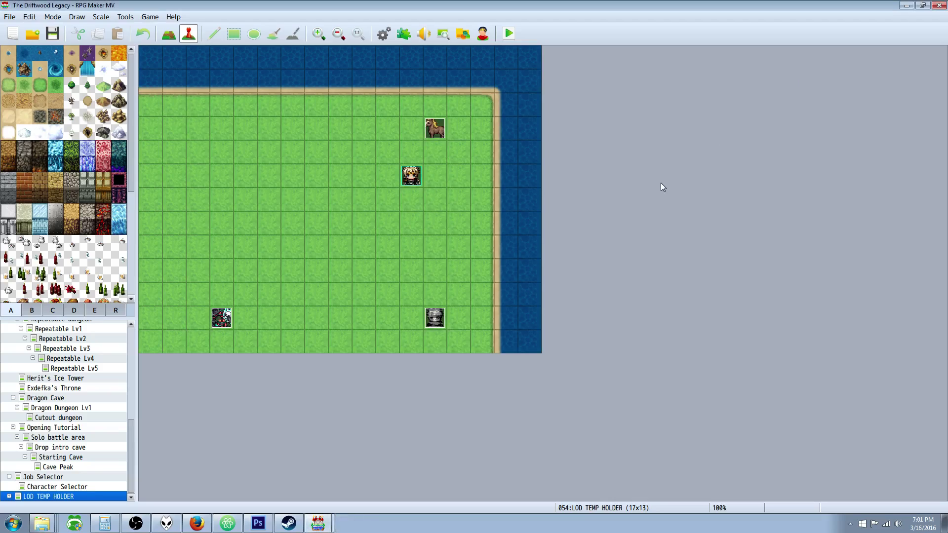